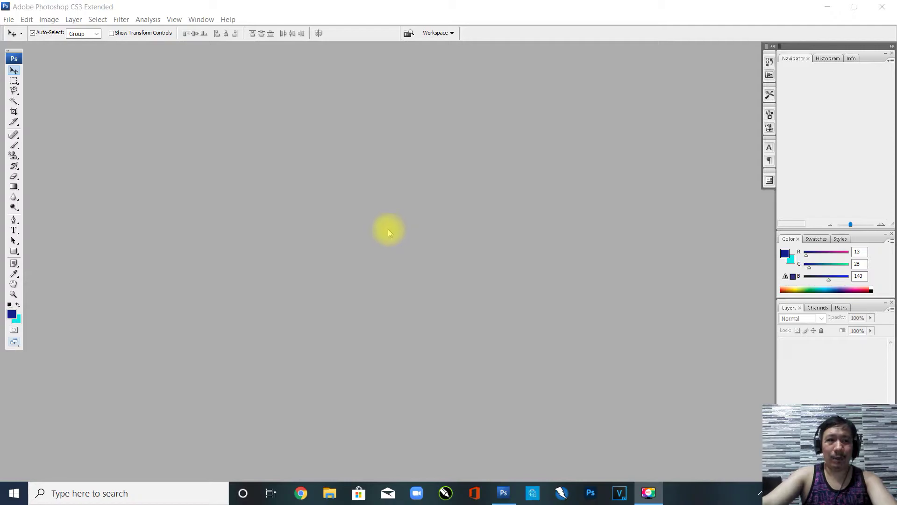
Move the tools panel away from the left edge, check the colour swatches, then dock the panel back top-left.
{"action": "left_click", "coordinate": [385, 215]}
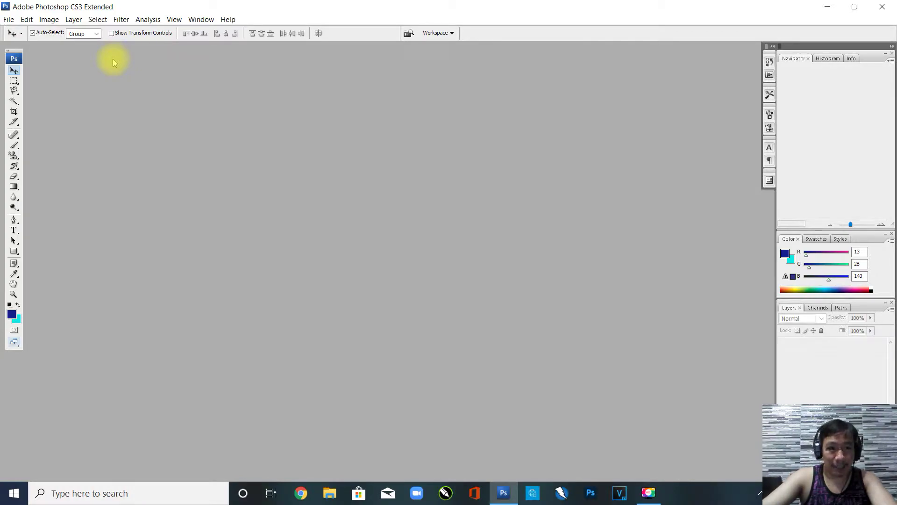
{"action": "left_click", "coordinate": [17, 54]}
{"action": "left_click_drag", "start_coordinate": [17, 53], "coordinate": [29, 71]}
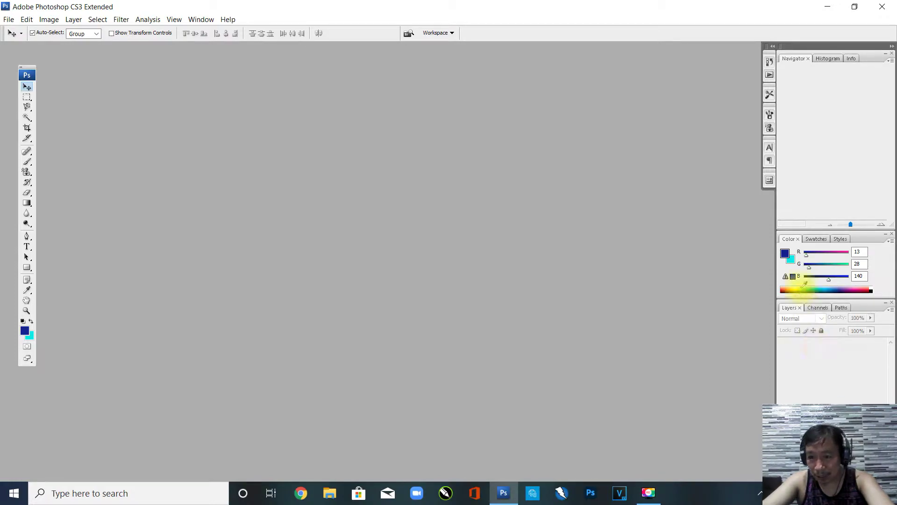
{"action": "left_click", "coordinate": [816, 240]}
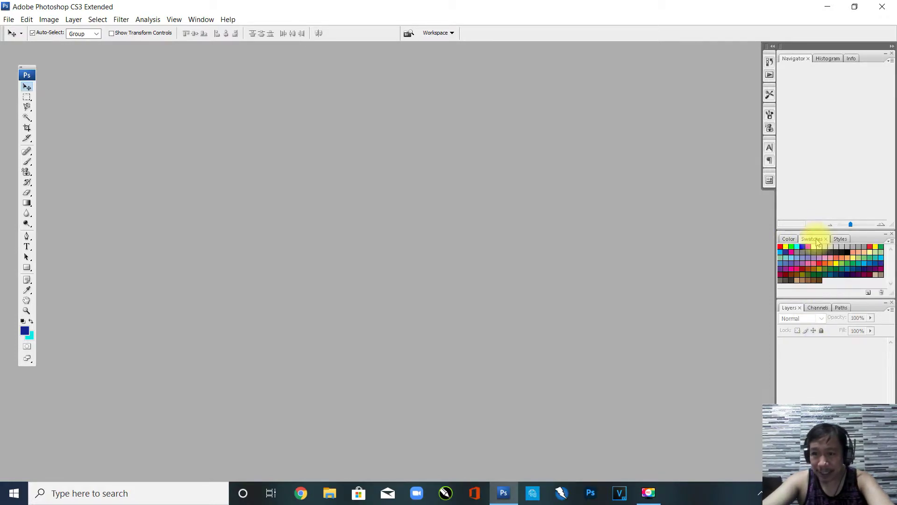
{"action": "left_click", "coordinate": [789, 239]}
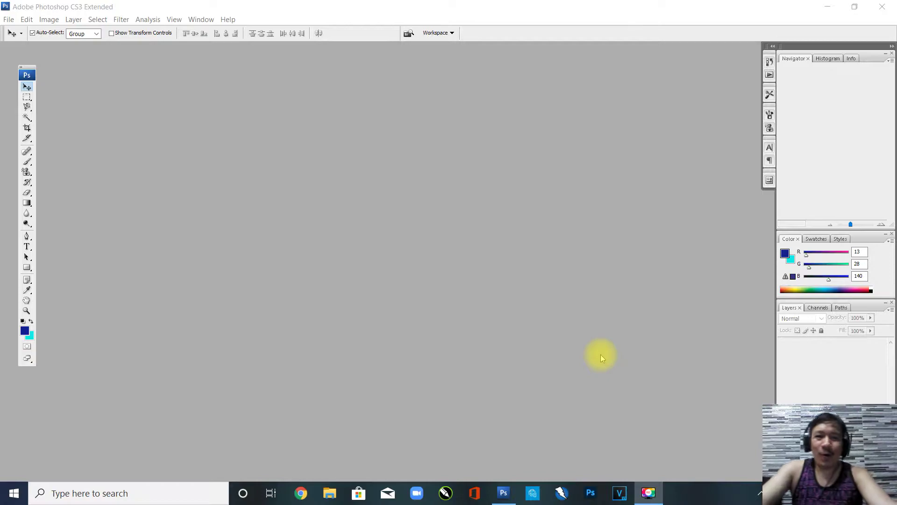
{"action": "left_click", "coordinate": [406, 235]}
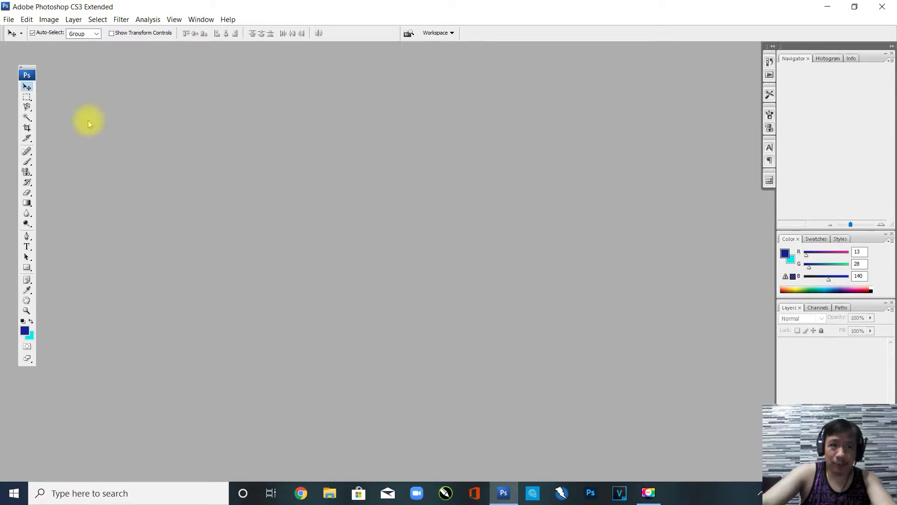
{"action": "left_click_drag", "start_coordinate": [29, 69], "coordinate": [18, 56]}
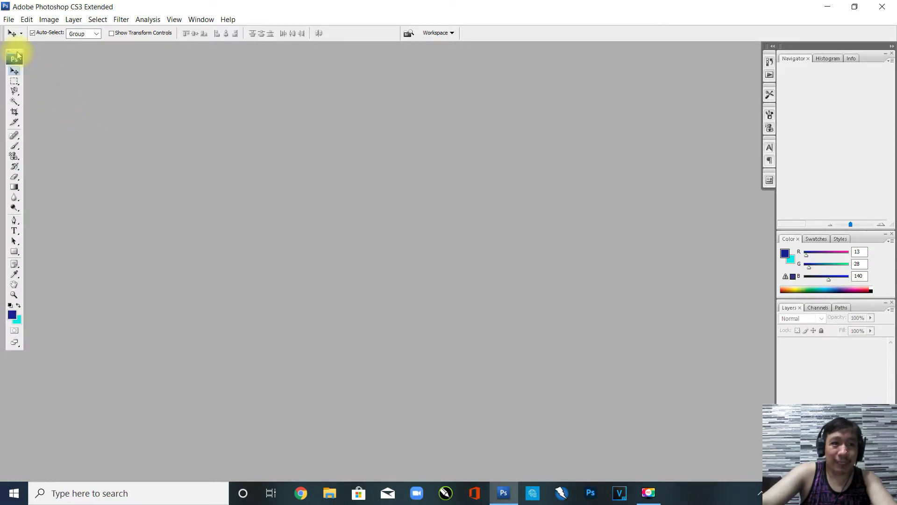
Open 'charlene @ 18 (36x54).jpg' from the birthday folder.
{"action": "left_click", "coordinate": [8, 19]}
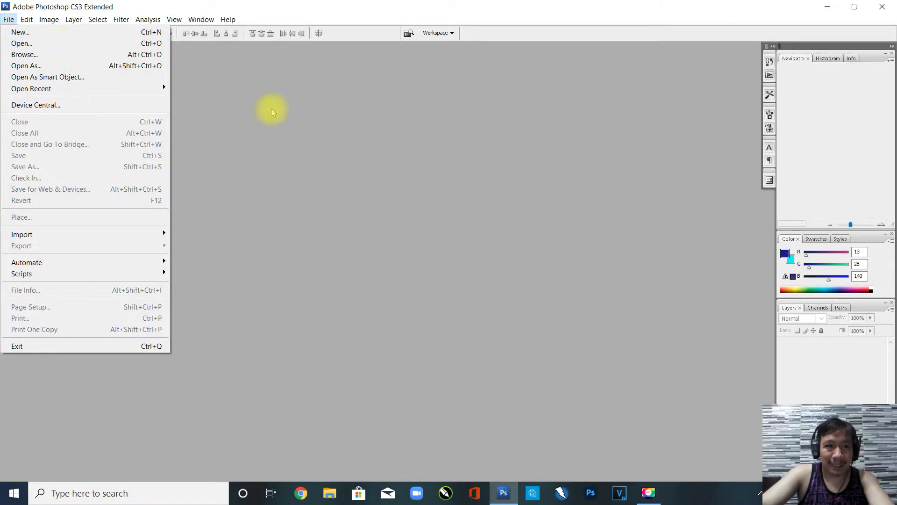
{"action": "left_click", "coordinate": [638, 411]}
{"action": "left_click", "coordinate": [319, 233]}
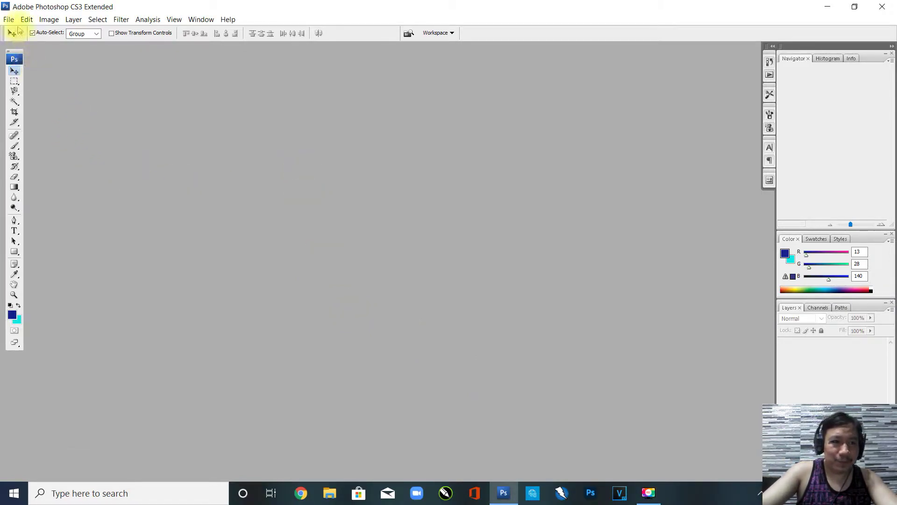
{"action": "left_click", "coordinate": [14, 22]}
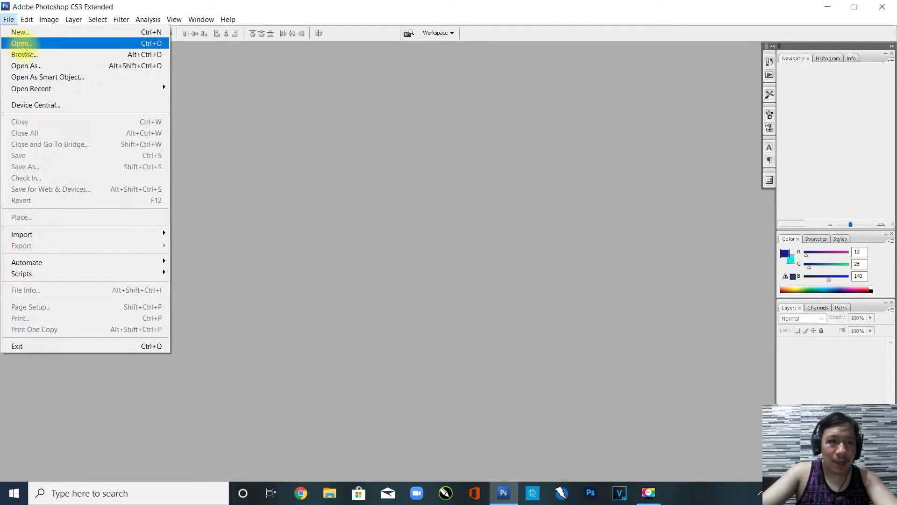
{"action": "left_click", "coordinate": [30, 44]}
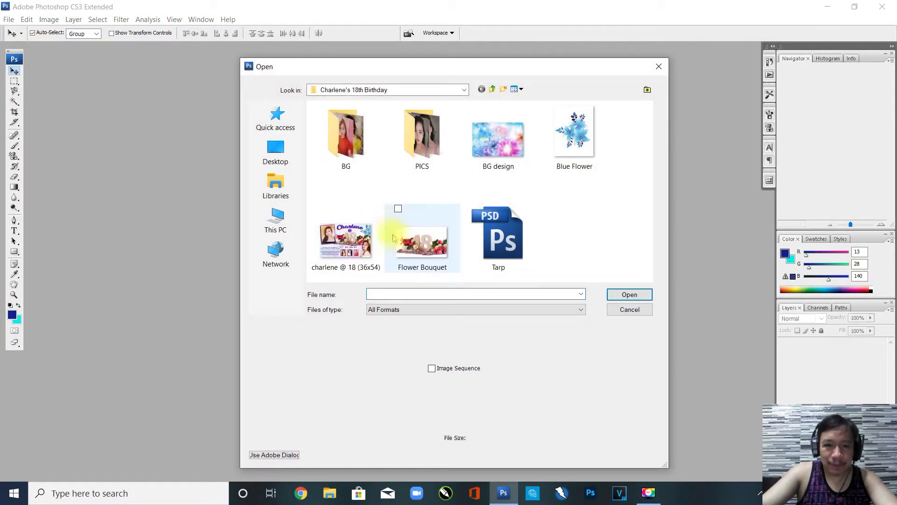
{"action": "left_click", "coordinate": [345, 244]}
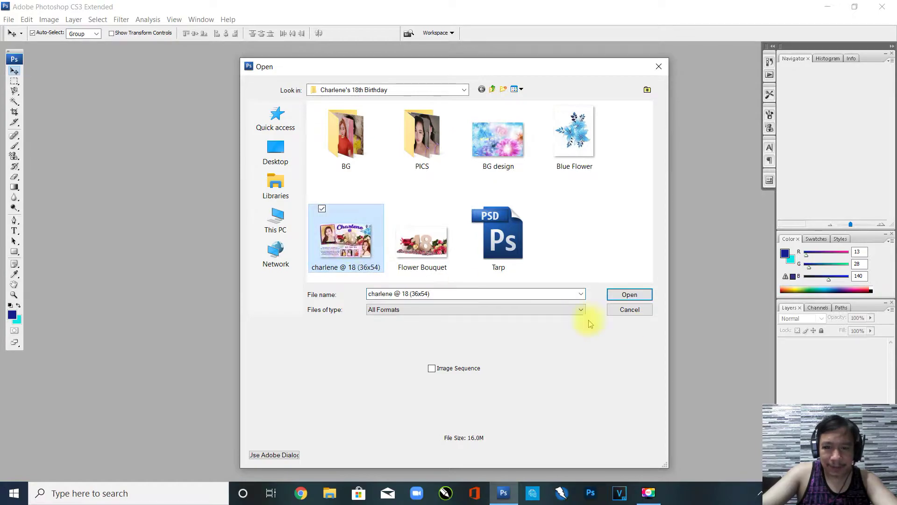
{"action": "left_click", "coordinate": [629, 295]}
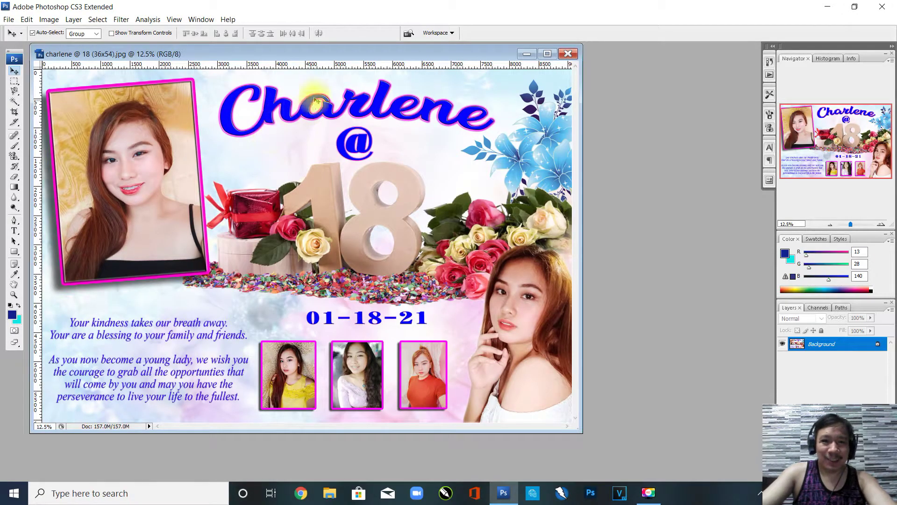
Enlarge and centre the tarpaulin window, then zoom out to show the whole 36x54 design.
{"action": "left_click_drag", "start_coordinate": [314, 55], "coordinate": [372, 67]}
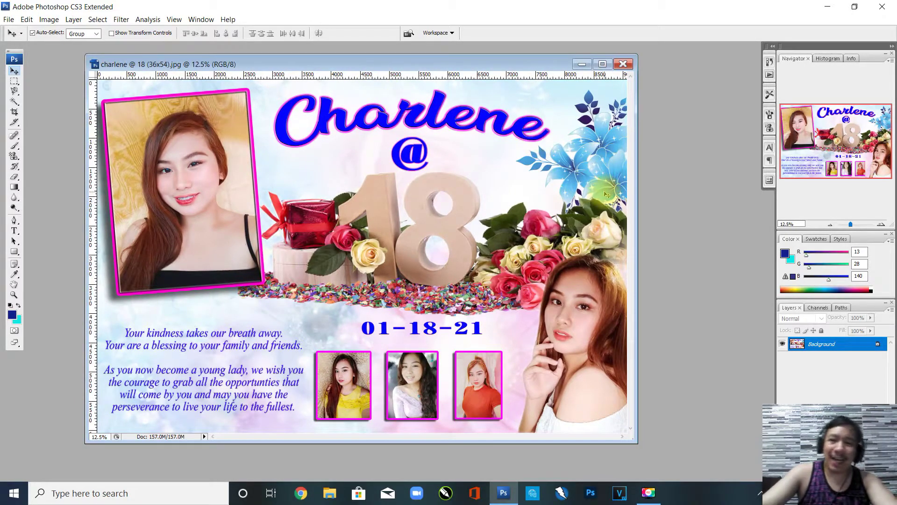
{"action": "left_click_drag", "start_coordinate": [637, 215], "coordinate": [704, 219]}
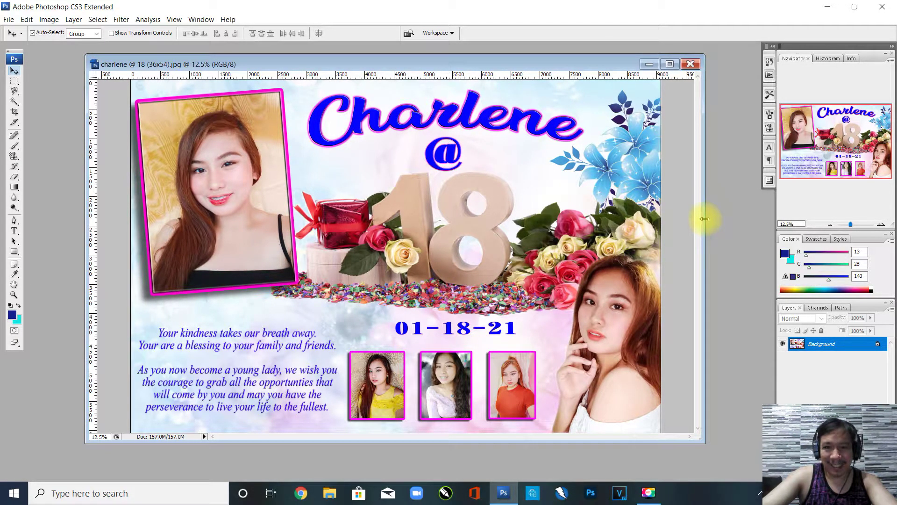
{"action": "left_click_drag", "start_coordinate": [449, 63], "coordinate": [397, 61]}
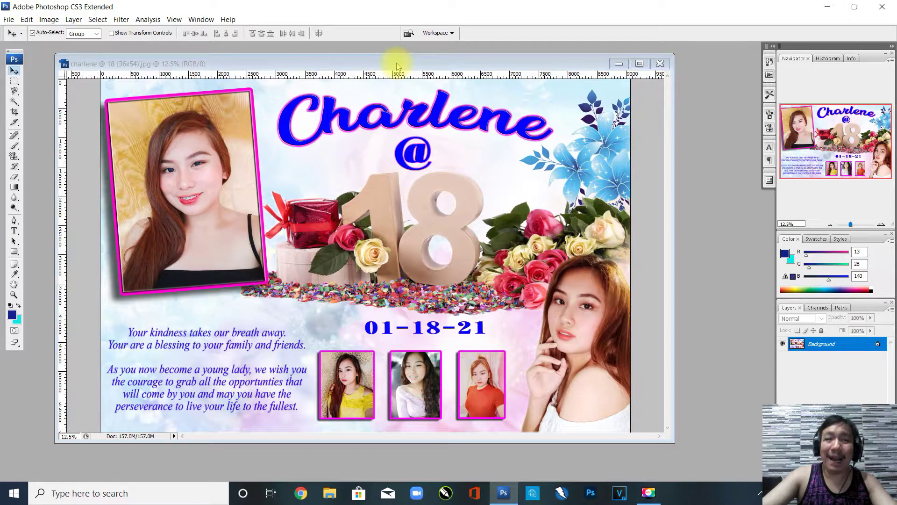
{"action": "left_click_drag", "start_coordinate": [687, 456], "coordinate": [652, 453]}
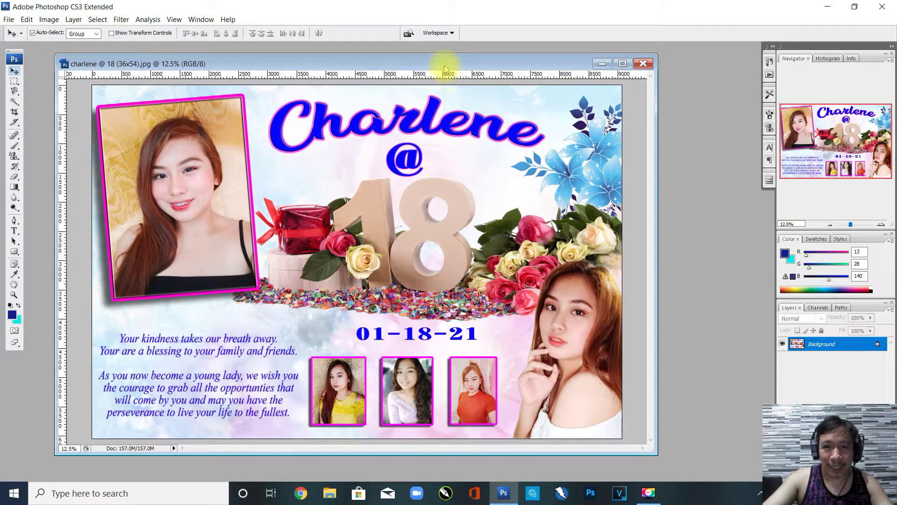
{"action": "left_click_drag", "start_coordinate": [431, 65], "coordinate": [426, 61]}
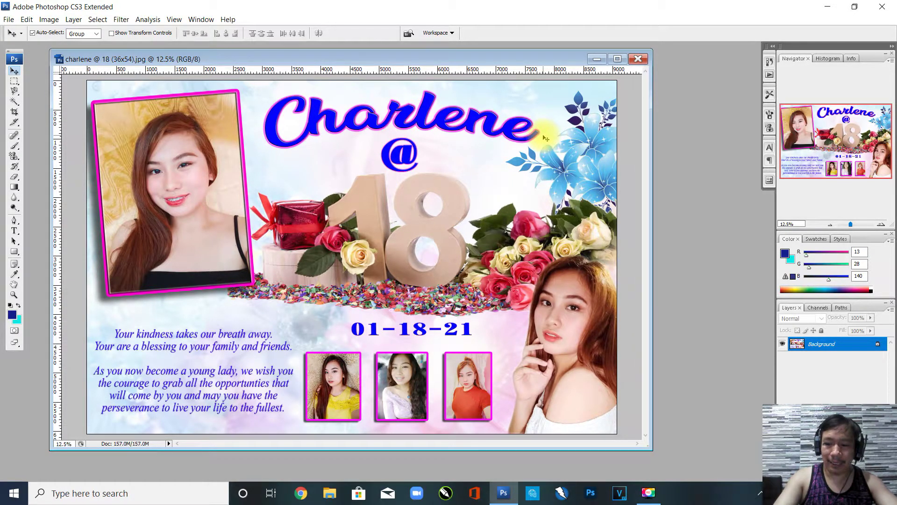
{"action": "key", "text": "ctrl+minus"}
{"action": "key", "text": "ctrl+minus"}
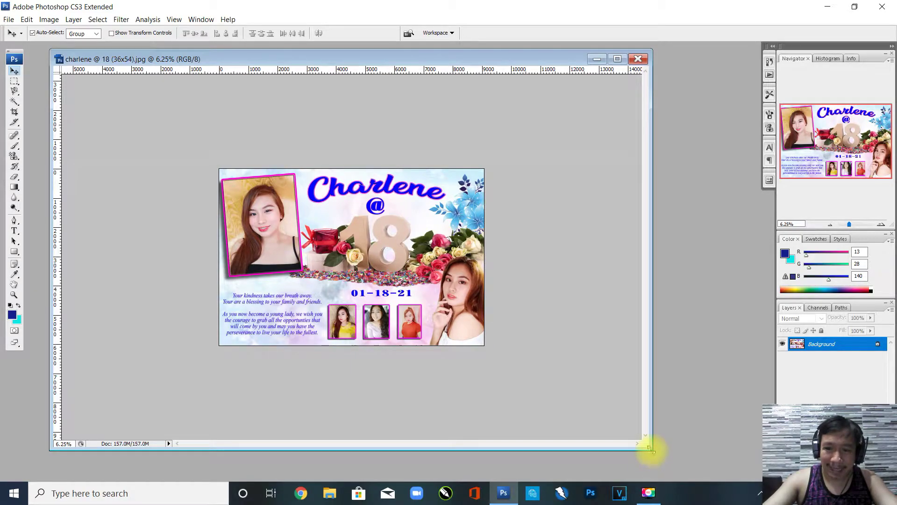
Shrink the tarpaulin window and tuck it into the workspace's top-left corner, with the File menu showing.
{"action": "left_click_drag", "start_coordinate": [650, 446], "coordinate": [345, 262]}
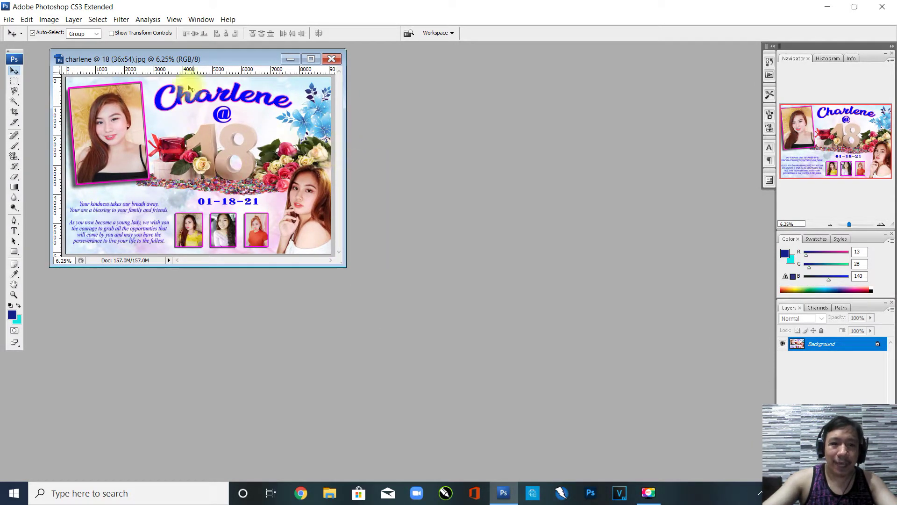
{"action": "left_click_drag", "start_coordinate": [217, 61], "coordinate": [192, 56]}
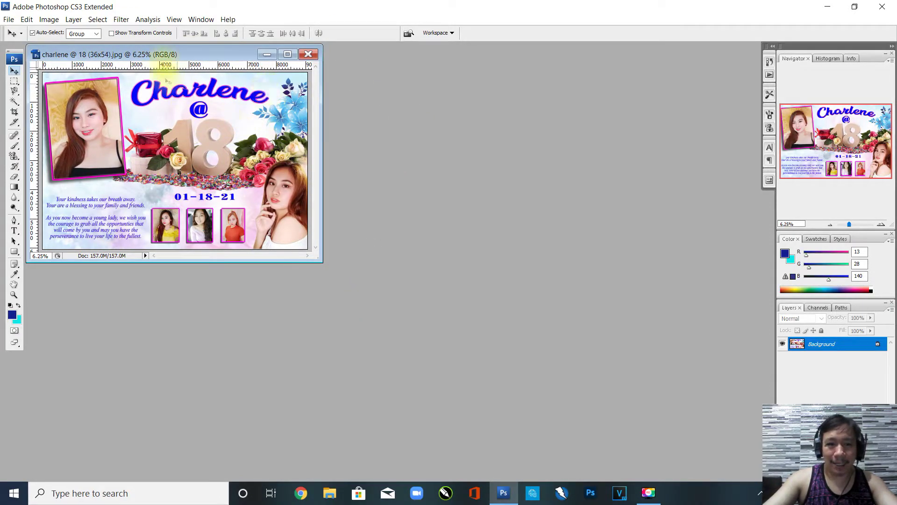
{"action": "mouse_move", "coordinate": [213, 59]}
{"action": "left_mouse_down"}
{"action": "mouse_move", "coordinate": [202, 56]}
{"action": "mouse_move", "coordinate": [216, 58]}
{"action": "left_mouse_up"}
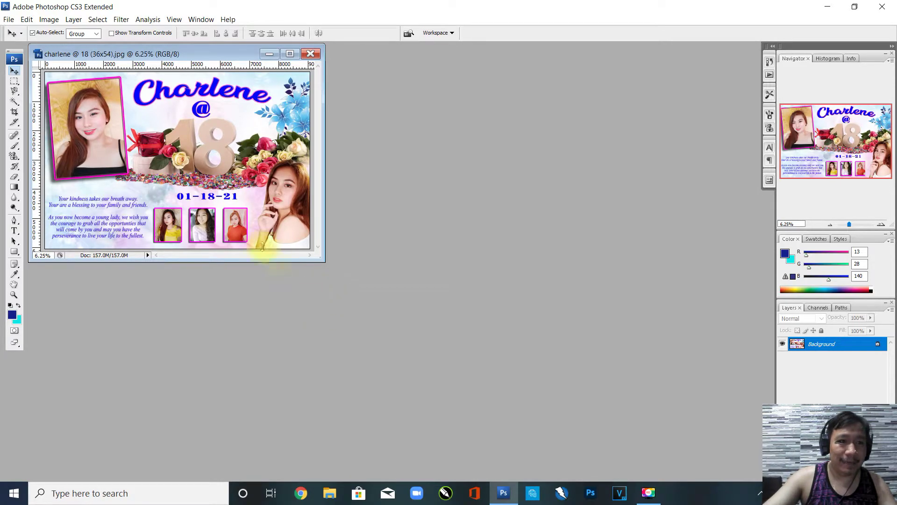
{"action": "left_click", "coordinate": [9, 20]}
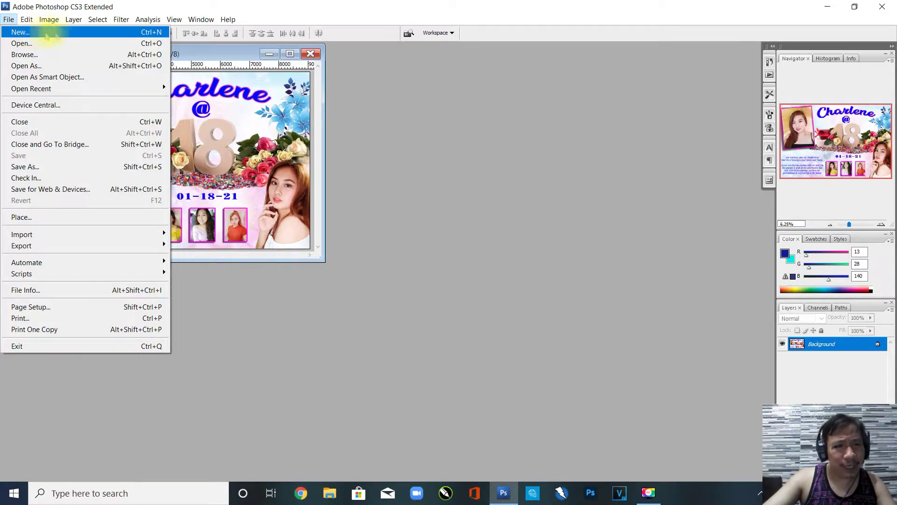
Create a new document named 'sample 1', 36 × 24 inches at 100 pixels/inch.
{"action": "left_click", "coordinate": [105, 31]}
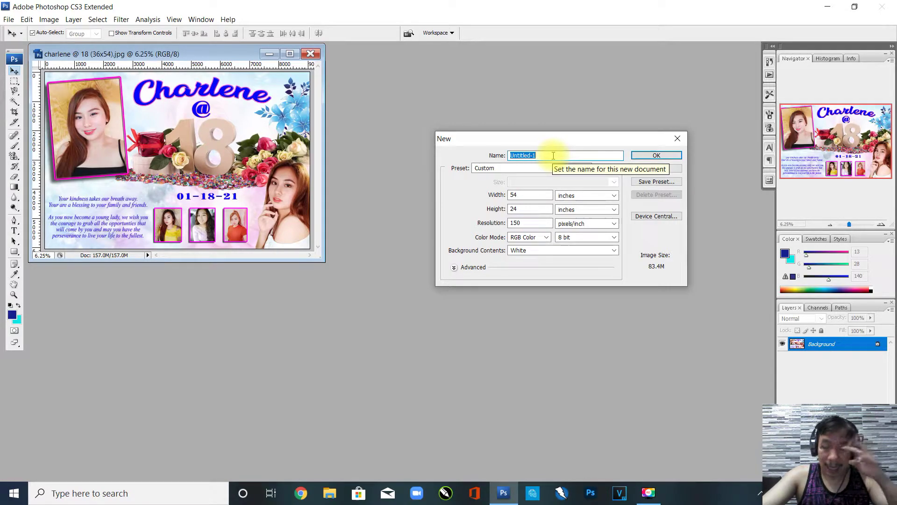
{"action": "left_click", "coordinate": [546, 155]}
{"action": "double_click", "coordinate": [546, 154]}
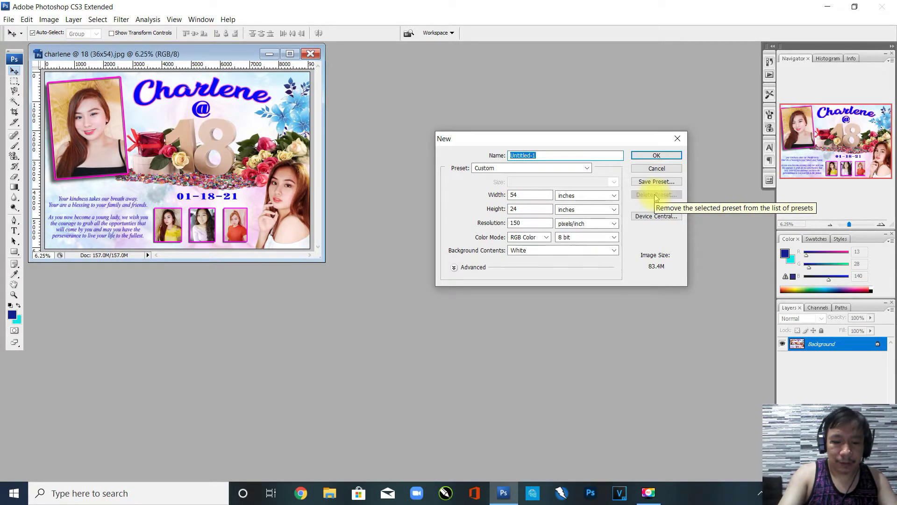
{"action": "type", "text": "sampl"}
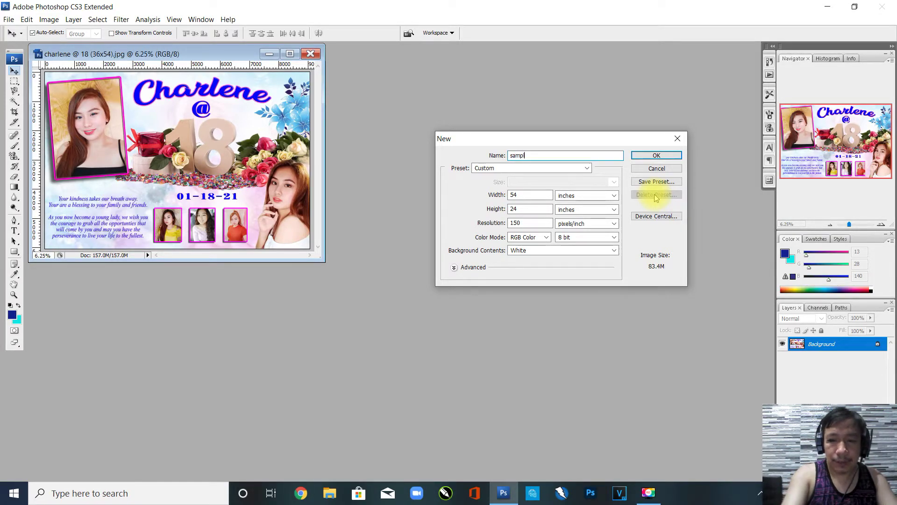
{"action": "type", "text": "e 1"}
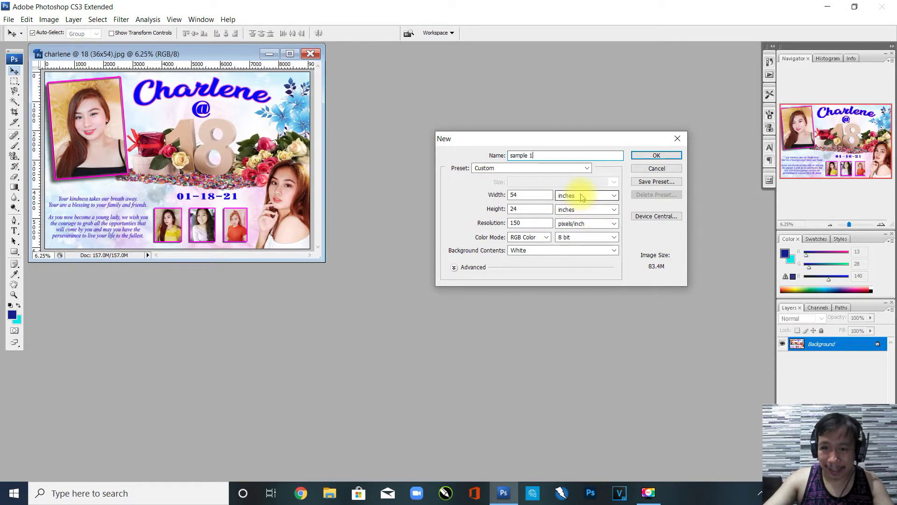
{"action": "left_click", "coordinate": [615, 199]}
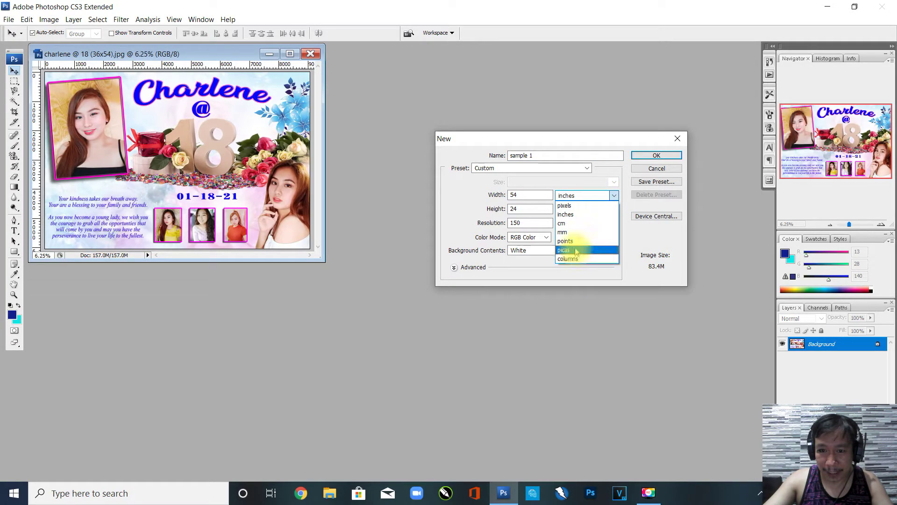
{"action": "left_click", "coordinate": [566, 214]}
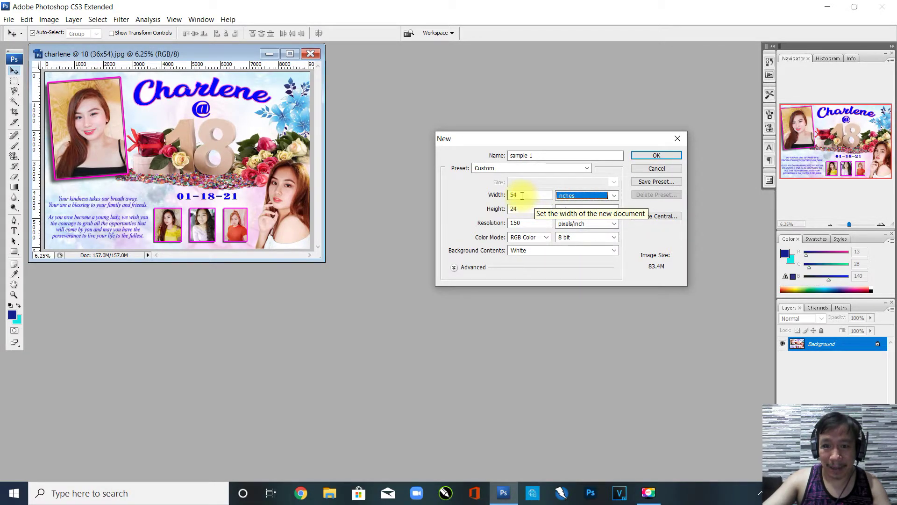
{"action": "double_click", "coordinate": [518, 195]}
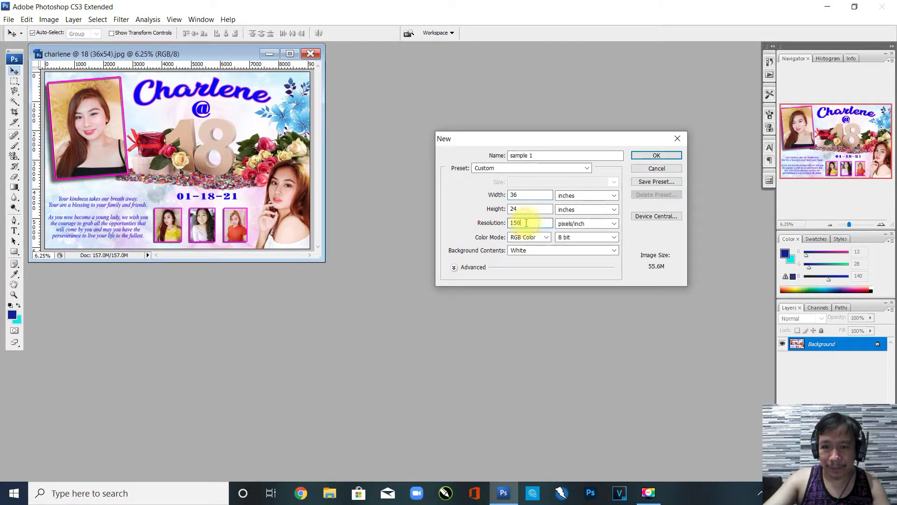
{"action": "left_click", "coordinate": [499, 225]}
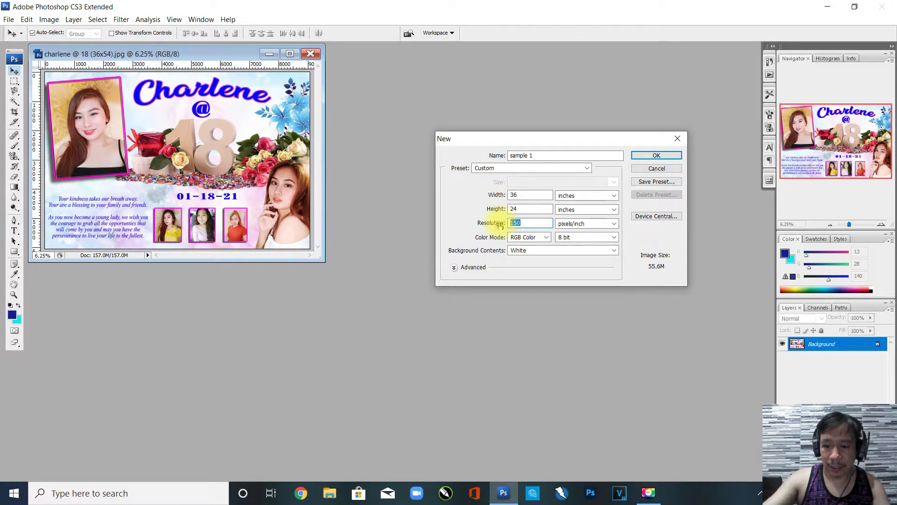
{"action": "type", "text": "100"}
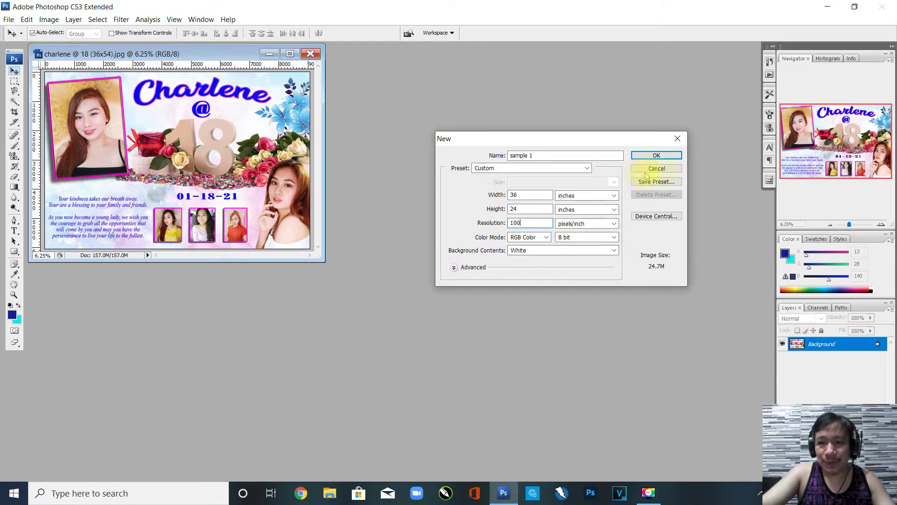
{"action": "left_click", "coordinate": [669, 159]}
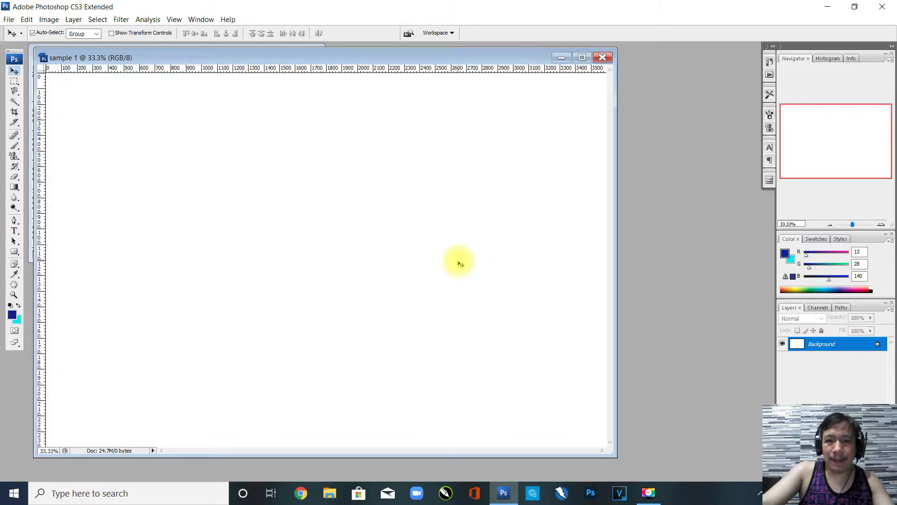
Arrange the sample 1 window beside the Charlene design, keeping sample 1 in front.
{"action": "left_click_drag", "start_coordinate": [322, 63], "coordinate": [437, 68]}
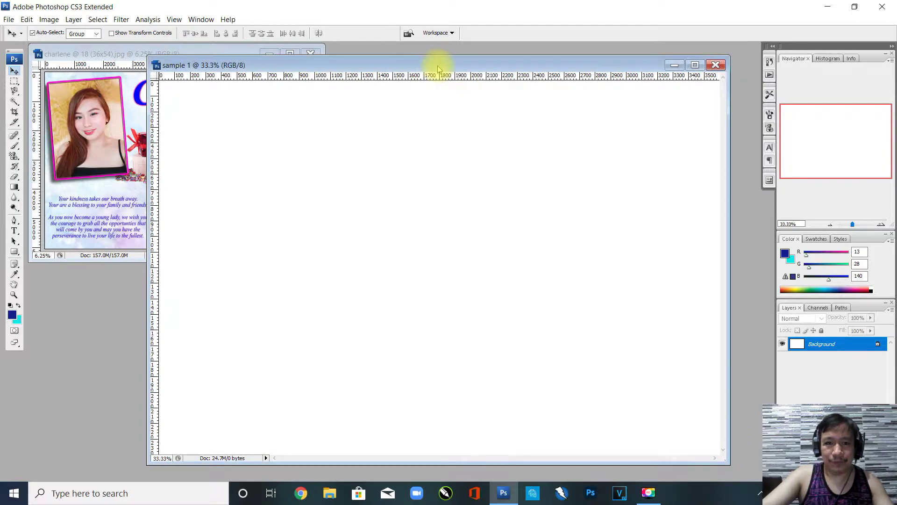
{"action": "left_click_drag", "start_coordinate": [415, 62], "coordinate": [442, 61]}
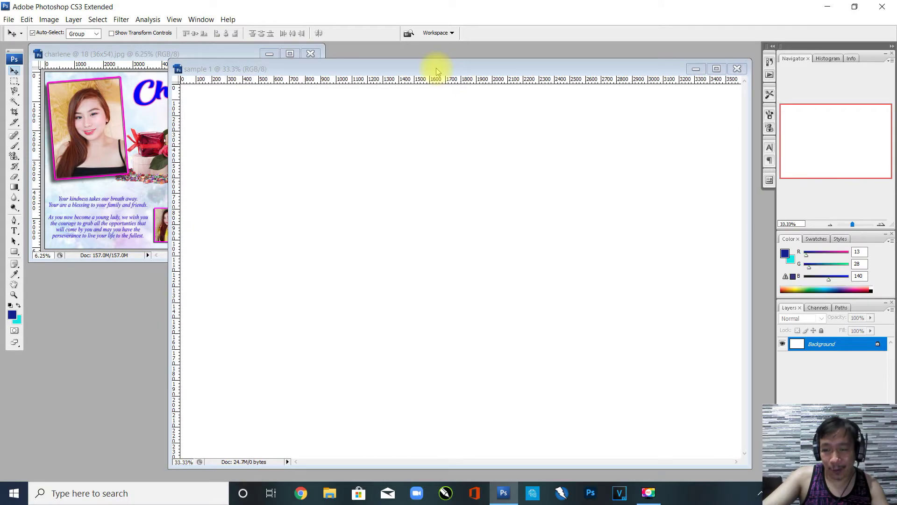
{"action": "left_click", "coordinate": [120, 54]}
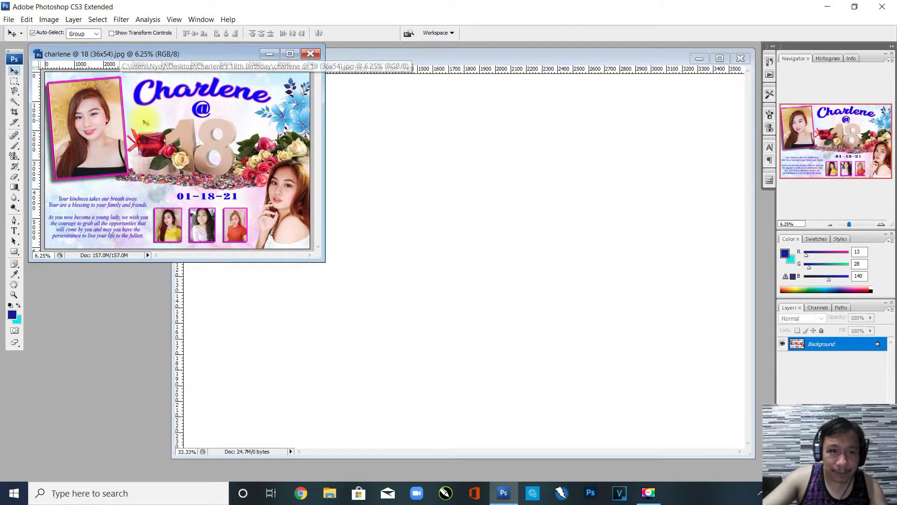
{"action": "left_click", "coordinate": [456, 60]}
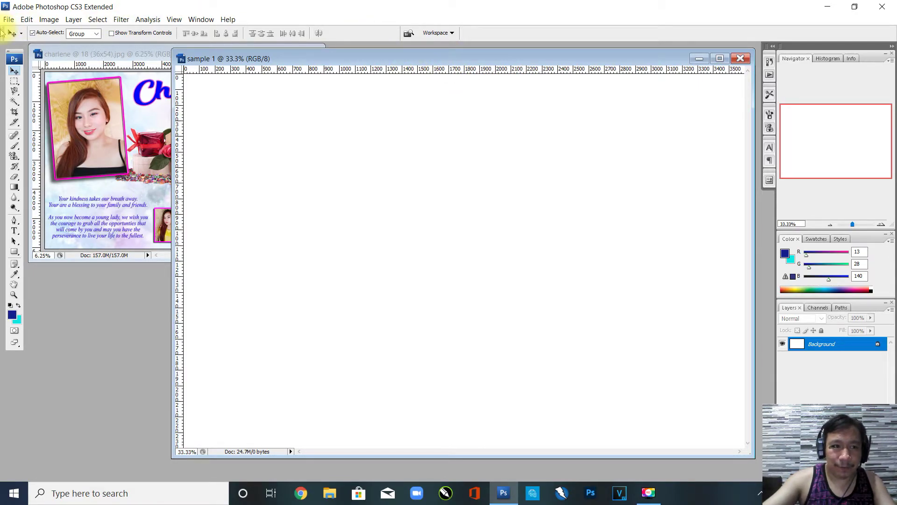
{"action": "left_click", "coordinate": [8, 19]}
Open BG design.jpg from the Charlene's 18th Birthday folder and position its window.
{"action": "left_click", "coordinate": [27, 43]}
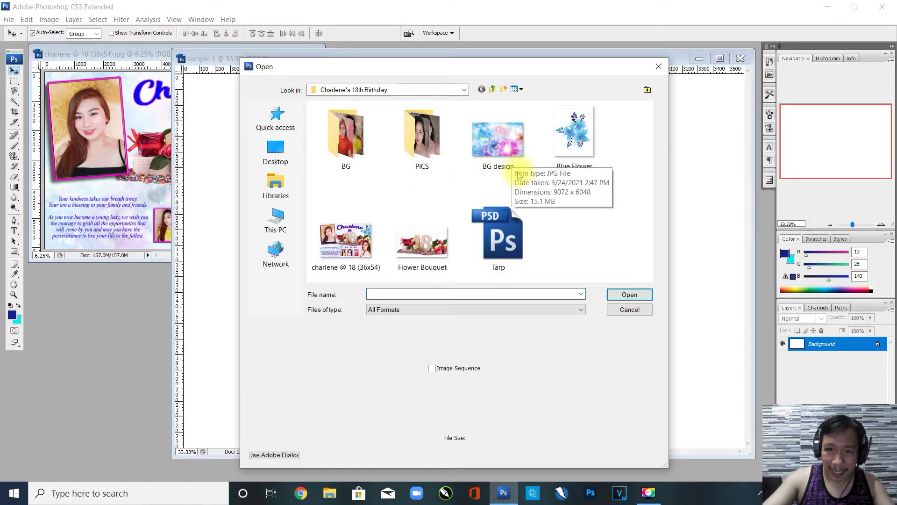
{"action": "left_click", "coordinate": [506, 140]}
{"action": "left_click", "coordinate": [629, 294]}
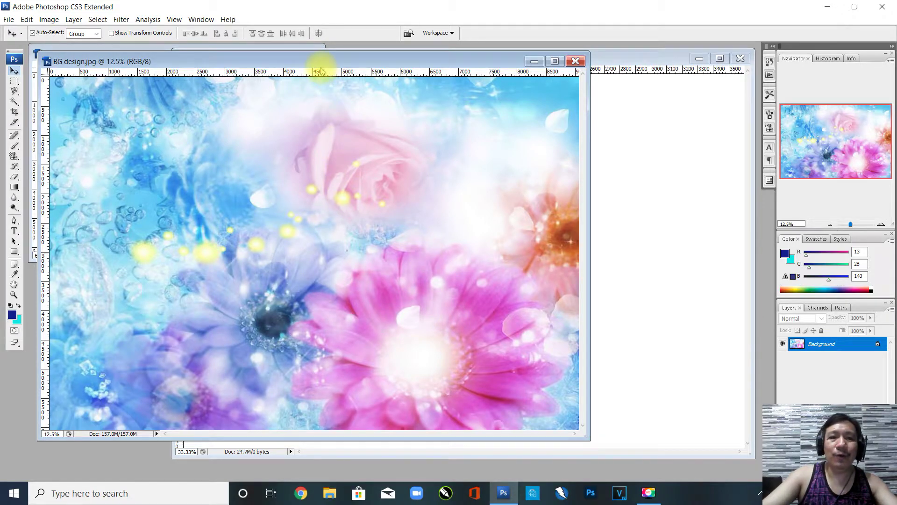
{"action": "left_click_drag", "start_coordinate": [344, 66], "coordinate": [312, 58]}
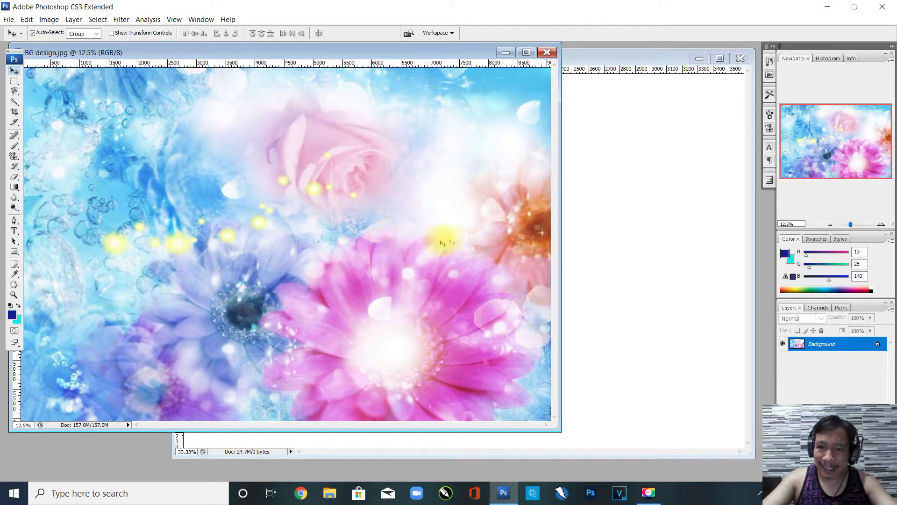
Move the sample 1 window aside and drag the floral image into it as a new layer.
{"action": "left_click", "coordinate": [619, 60]}
{"action": "left_click_drag", "start_coordinate": [619, 59], "coordinate": [658, 74]}
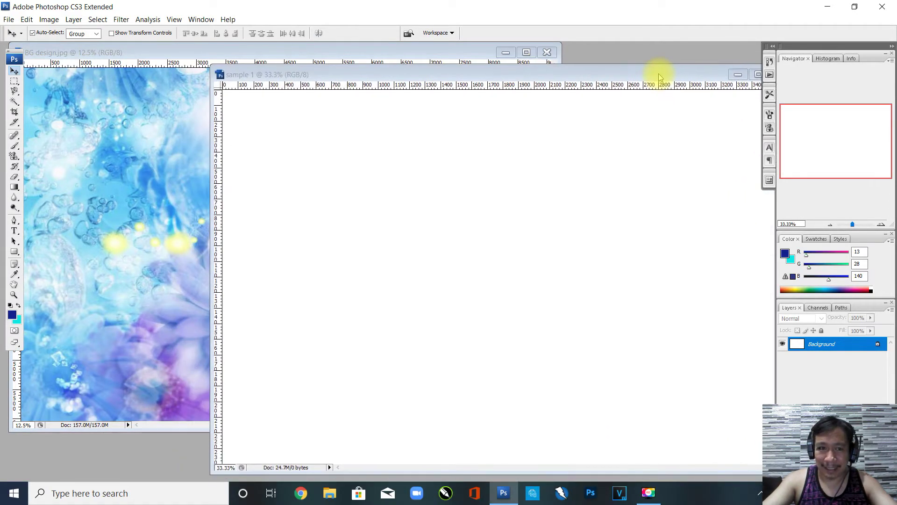
{"action": "left_click", "coordinate": [170, 54]}
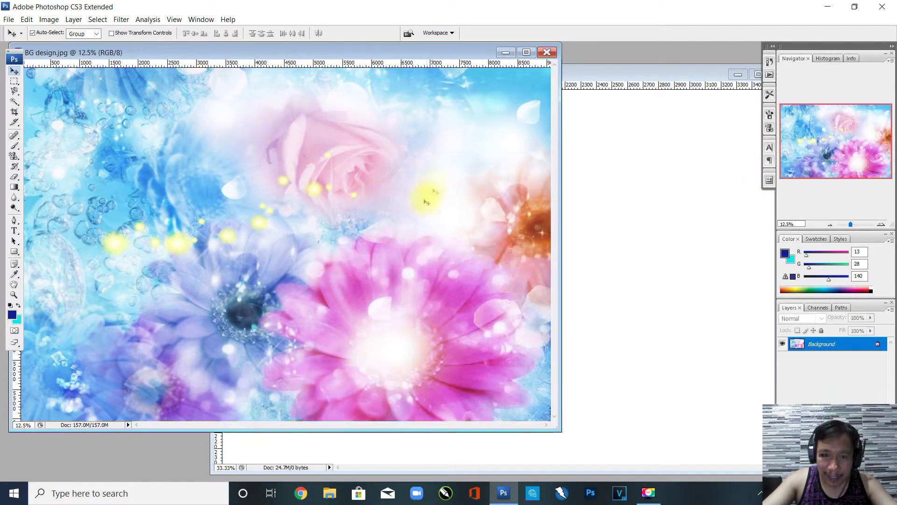
{"action": "left_click", "coordinate": [330, 166]}
{"action": "left_click_drag", "start_coordinate": [330, 166], "coordinate": [685, 221]}
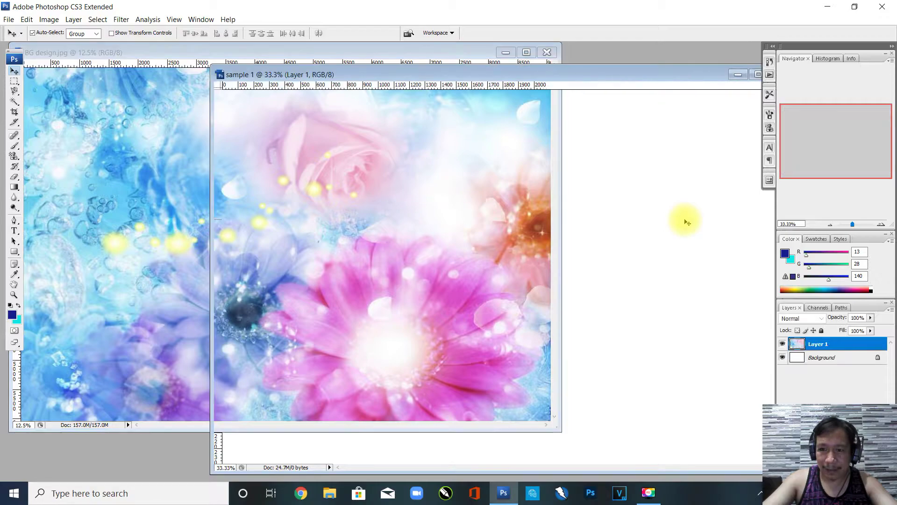
Position the floral Layer 1 over the sample 1 canvas, zoomed out to see the whole canvas.
{"action": "left_click_drag", "start_coordinate": [531, 74], "coordinate": [410, 61]}
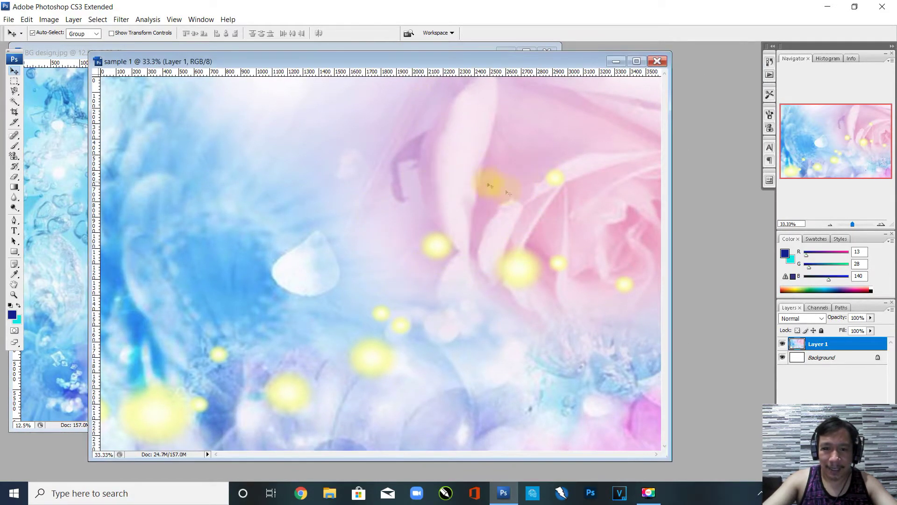
{"action": "left_click_drag", "start_coordinate": [507, 233], "coordinate": [230, 256]}
{"action": "left_click_drag", "start_coordinate": [576, 291], "coordinate": [487, 289]}
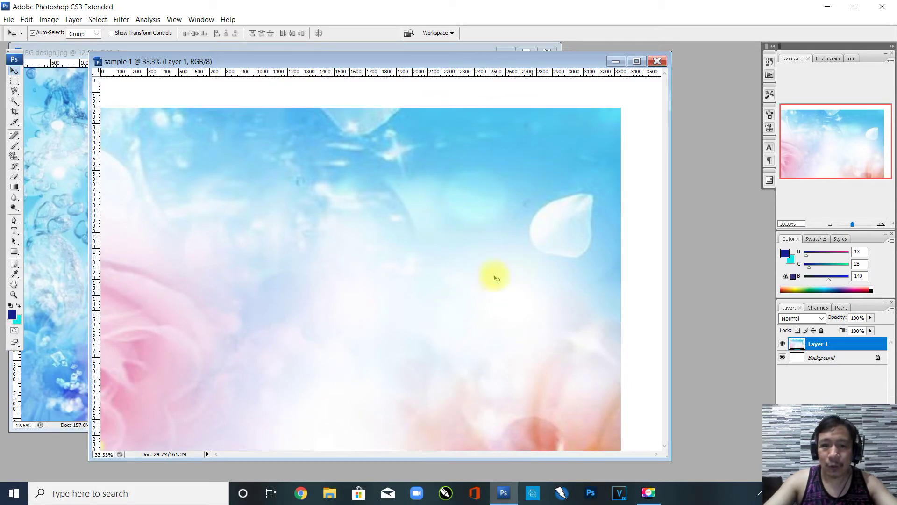
{"action": "left_click_drag", "start_coordinate": [515, 249], "coordinate": [525, 235]}
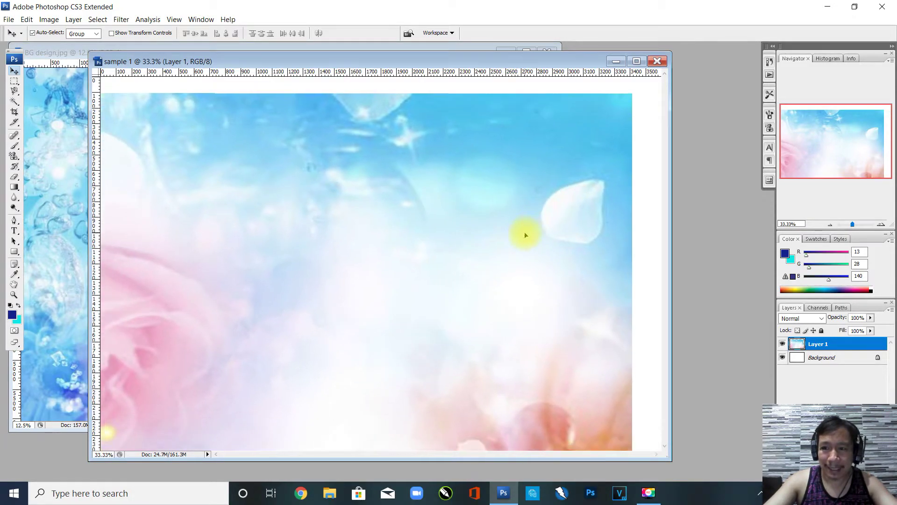
{"action": "mouse_move", "coordinate": [547, 202]}
{"action": "left_mouse_down"}
{"action": "mouse_move", "coordinate": [559, 204]}
{"action": "mouse_move", "coordinate": [555, 218]}
{"action": "left_mouse_up"}
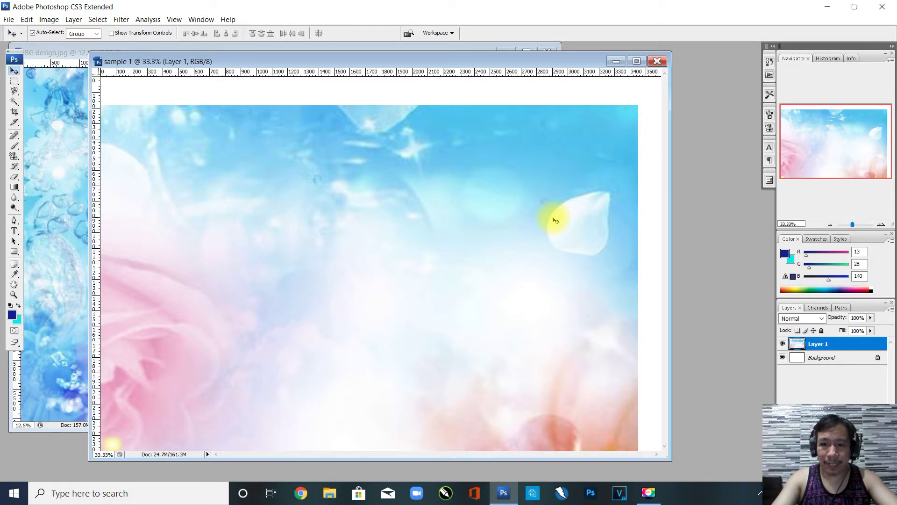
{"action": "key", "text": "ctrl+minus"}
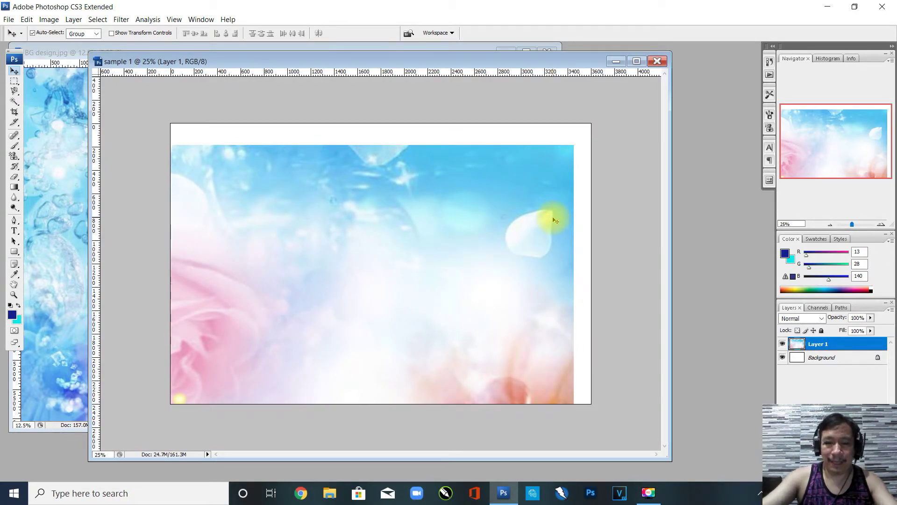
{"action": "left_click_drag", "start_coordinate": [531, 214], "coordinate": [504, 226]}
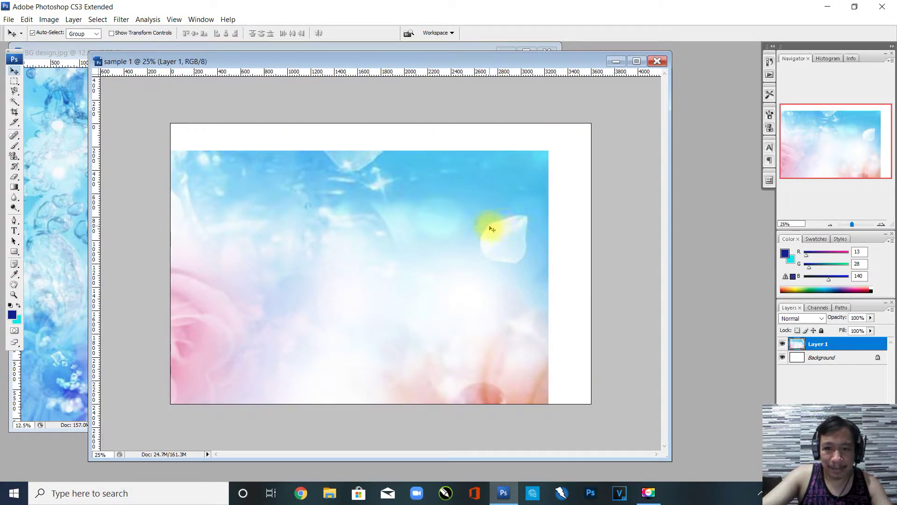
{"action": "left_click_drag", "start_coordinate": [489, 227], "coordinate": [461, 241]}
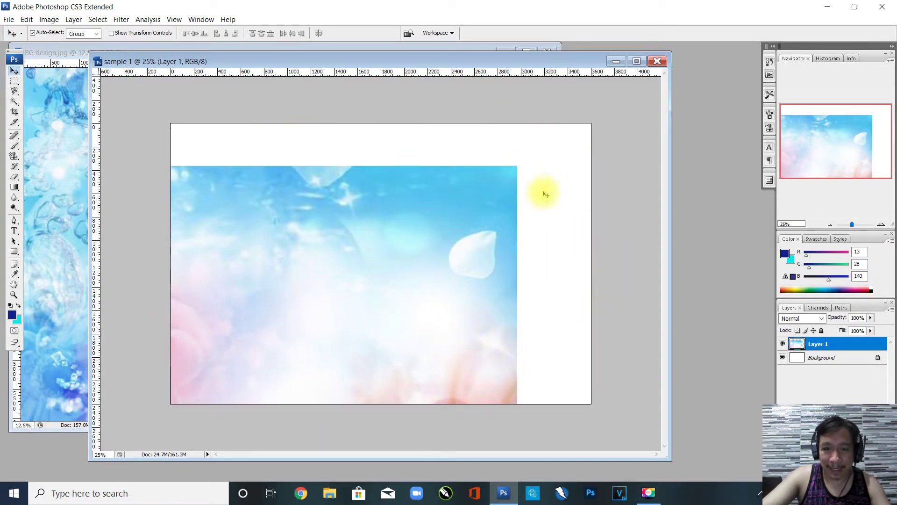
{"action": "left_click_drag", "start_coordinate": [485, 235], "coordinate": [537, 200]}
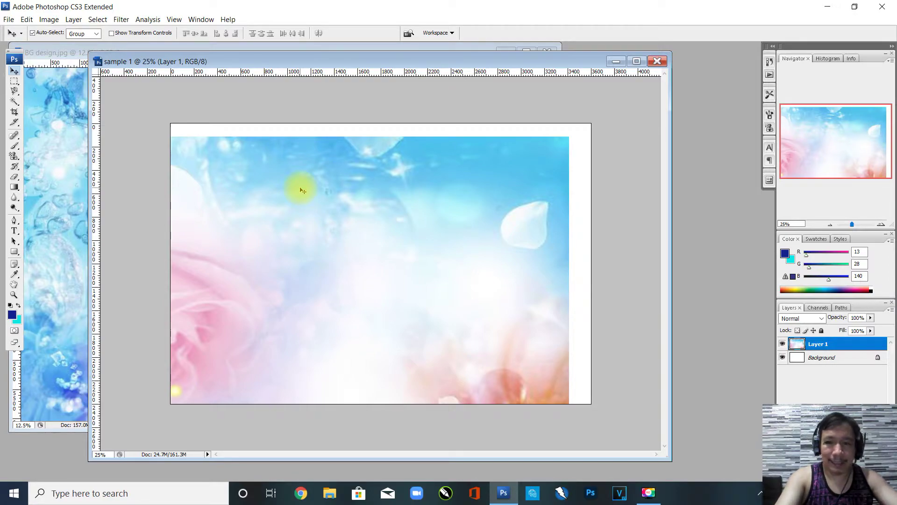
{"action": "key", "text": "ctrl+t"}
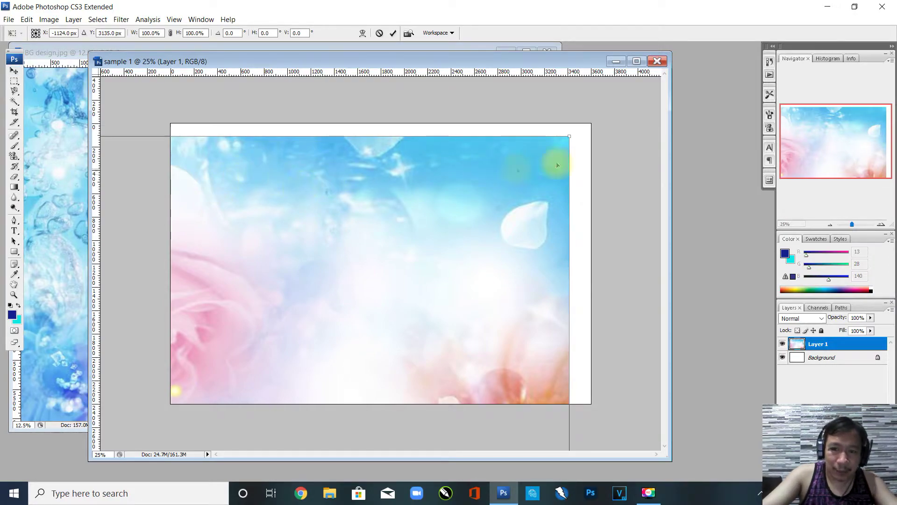
Scale the floral layer down in stages to 52.9%, undoing an accidental corner skew.
{"action": "mouse_move", "coordinate": [533, 165]}
{"action": "left_mouse_down"}
{"action": "mouse_move", "coordinate": [545, 169]}
{"action": "mouse_move", "coordinate": [532, 176]}
{"action": "left_mouse_up"}
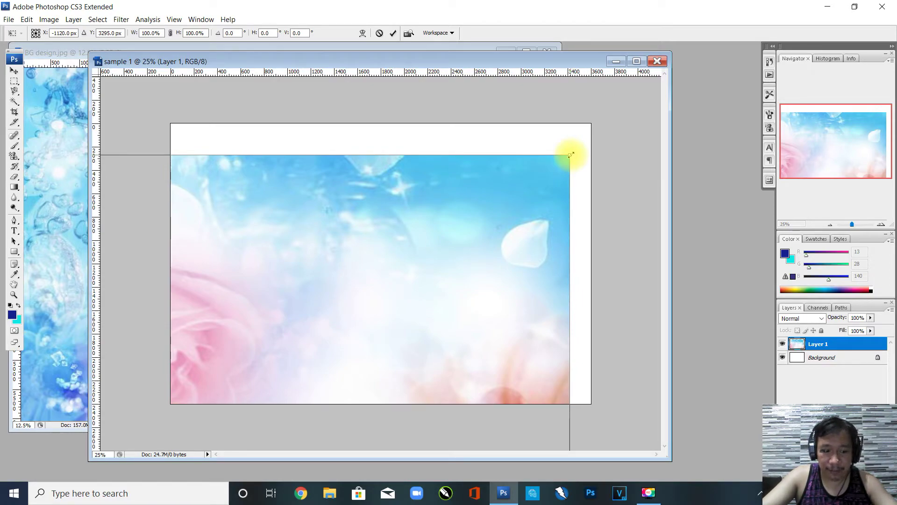
{"action": "left_click_drag", "start_coordinate": [571, 155], "coordinate": [515, 200]}
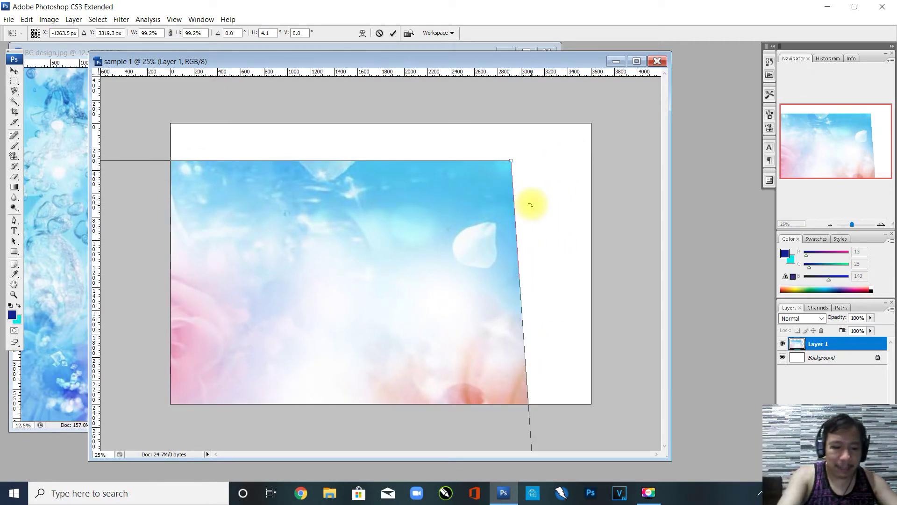
{"action": "key", "text": "ctrl+z"}
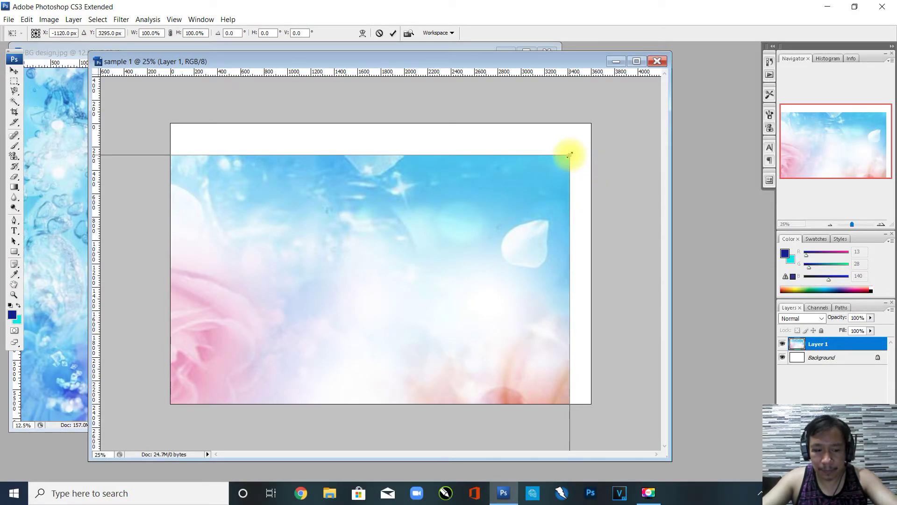
{"action": "left_click_drag", "start_coordinate": [570, 155], "coordinate": [438, 304]}
{"action": "left_click_drag", "start_coordinate": [327, 349], "coordinate": [498, 209]}
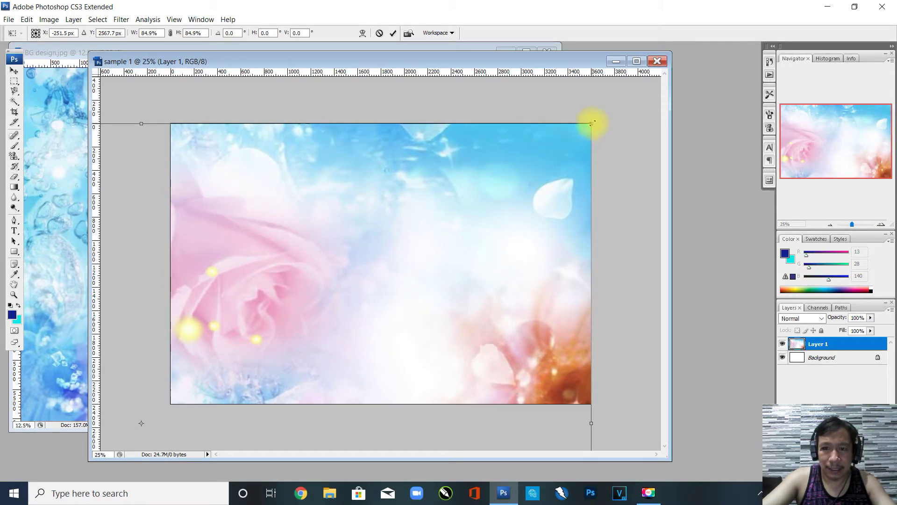
{"action": "left_click_drag", "start_coordinate": [592, 123], "coordinate": [391, 301]}
{"action": "left_click_drag", "start_coordinate": [291, 353], "coordinate": [462, 240]}
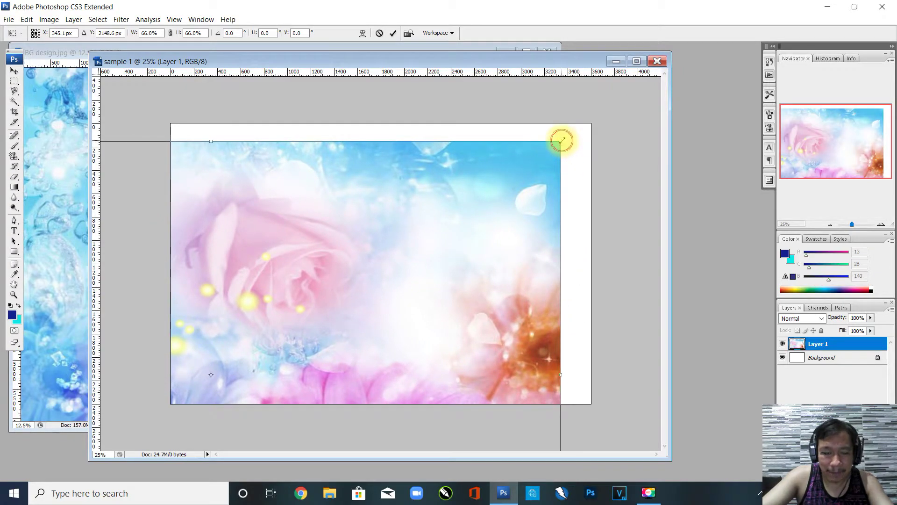
{"action": "left_click_drag", "start_coordinate": [563, 140], "coordinate": [422, 233]}
{"action": "left_click_drag", "start_coordinate": [262, 354], "coordinate": [411, 261]}
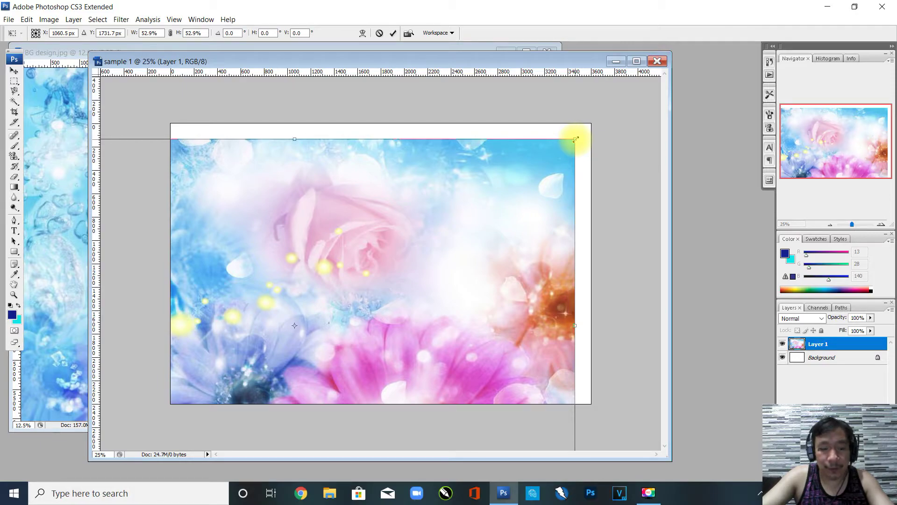
Resize the floral layer to about 39.7% so it fills the canvas edge to edge, and commit.
{"action": "left_click_drag", "start_coordinate": [575, 138], "coordinate": [298, 354]}
{"action": "left_click_drag", "start_coordinate": [240, 381], "coordinate": [478, 214]}
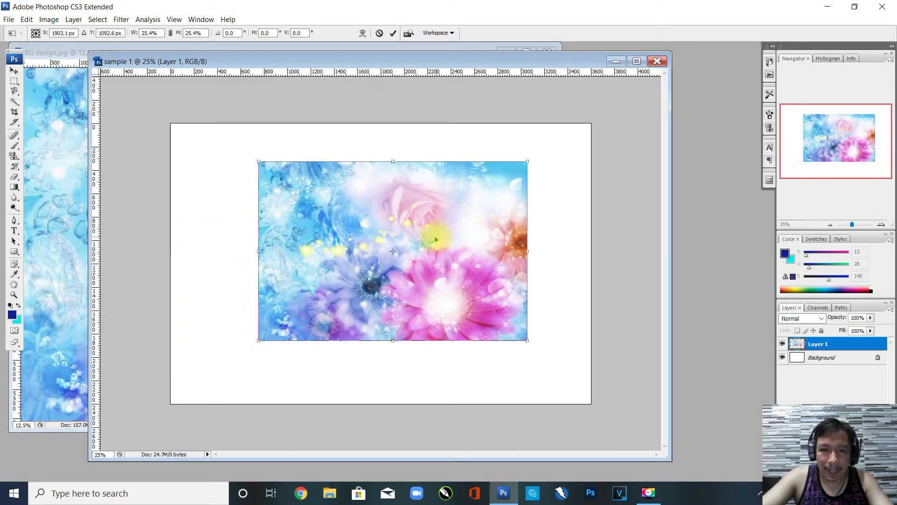
{"action": "left_click_drag", "start_coordinate": [434, 237], "coordinate": [341, 199]}
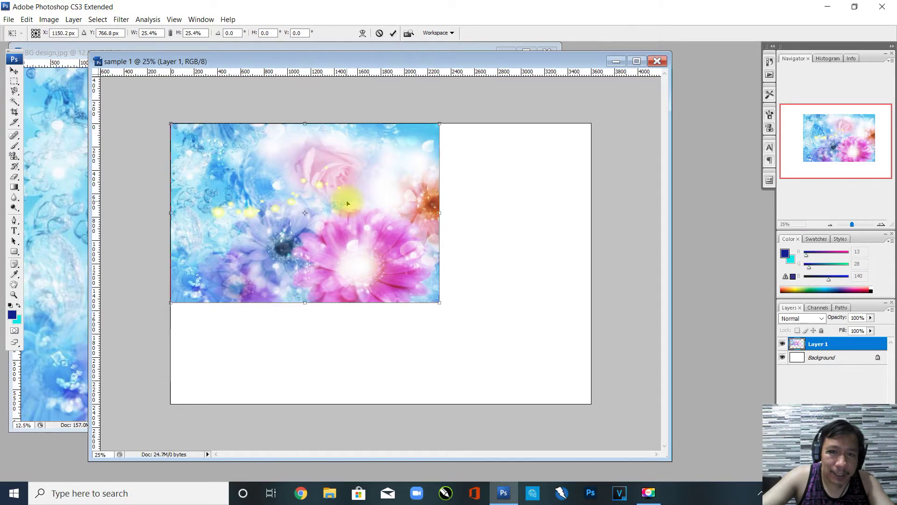
{"action": "left_click_drag", "start_coordinate": [440, 303], "coordinate": [591, 400]}
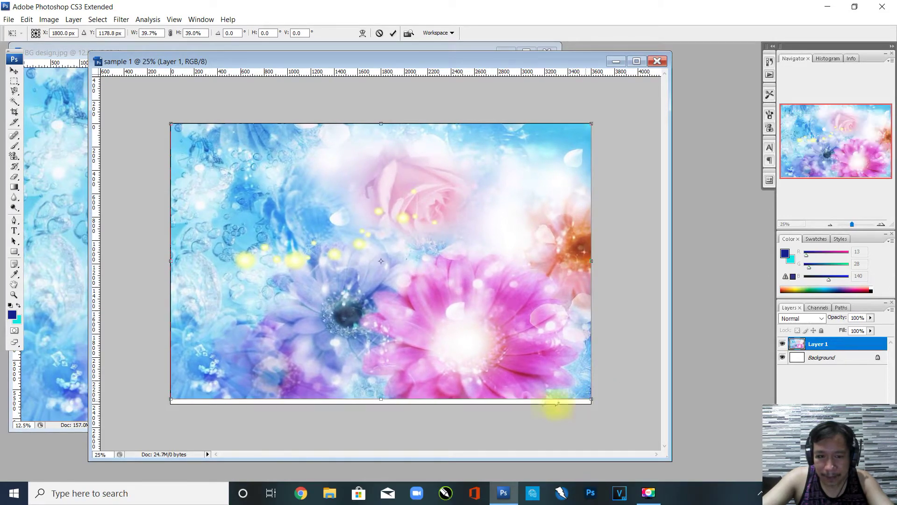
{"action": "left_click_drag", "start_coordinate": [381, 400], "coordinate": [381, 404]}
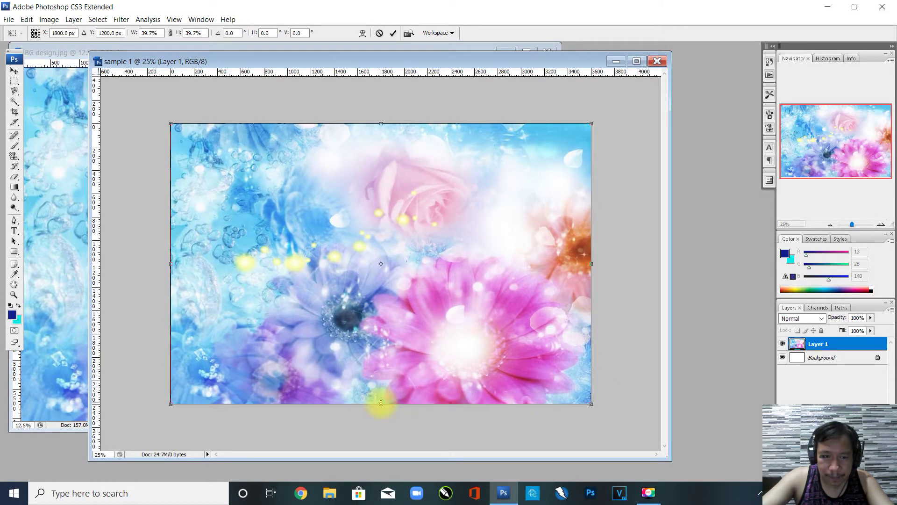
{"action": "double_click", "coordinate": [466, 359]}
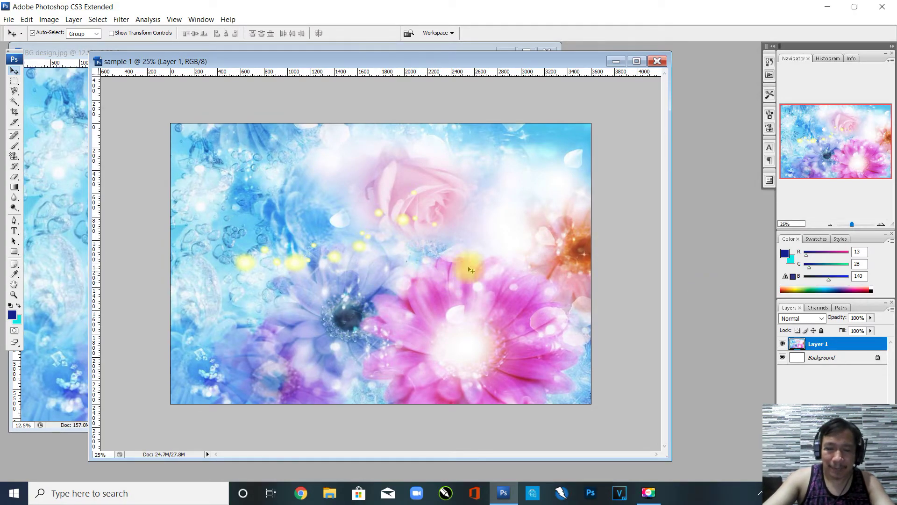
{"action": "mouse_move", "coordinate": [430, 210]}
{"action": "left_mouse_down"}
{"action": "mouse_move", "coordinate": [437, 259]}
{"action": "mouse_move", "coordinate": [447, 246]}
{"action": "mouse_move", "coordinate": [423, 215]}
{"action": "mouse_move", "coordinate": [433, 213]}
{"action": "left_mouse_up"}
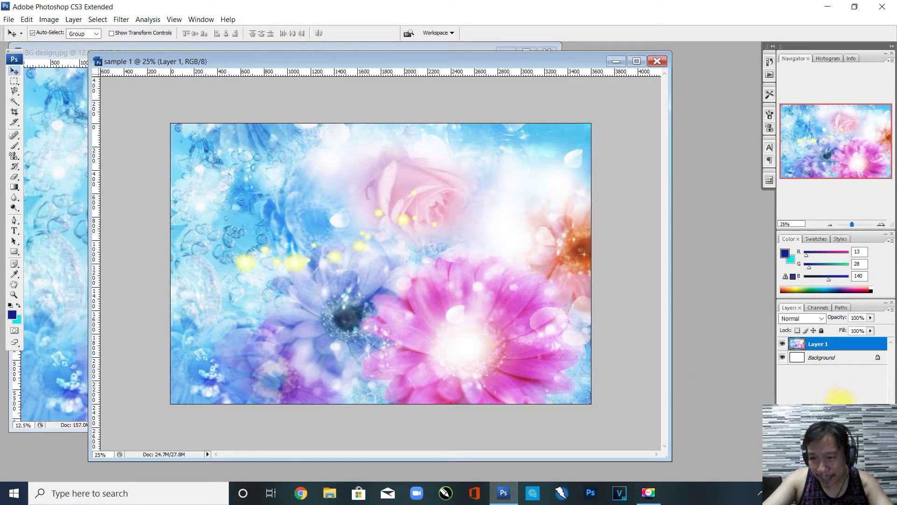
{"action": "left_click", "coordinate": [820, 360]}
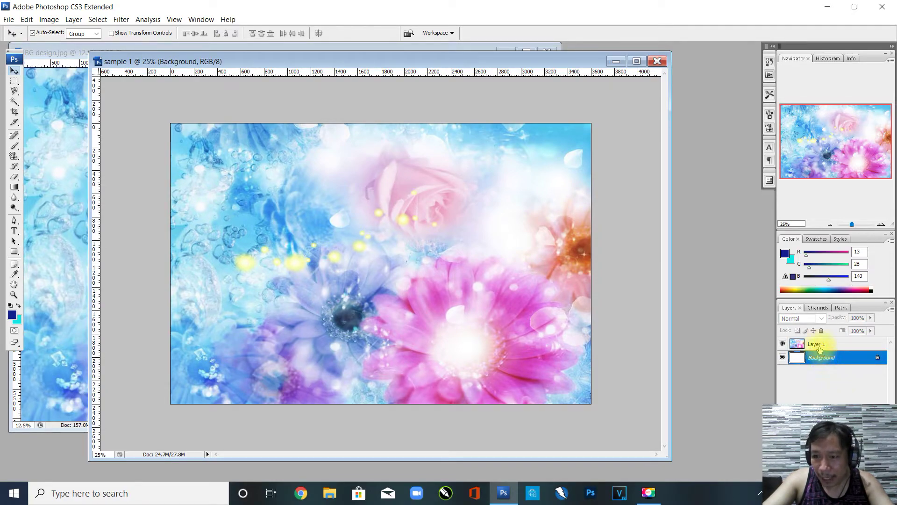
{"action": "left_click", "coordinate": [817, 345]}
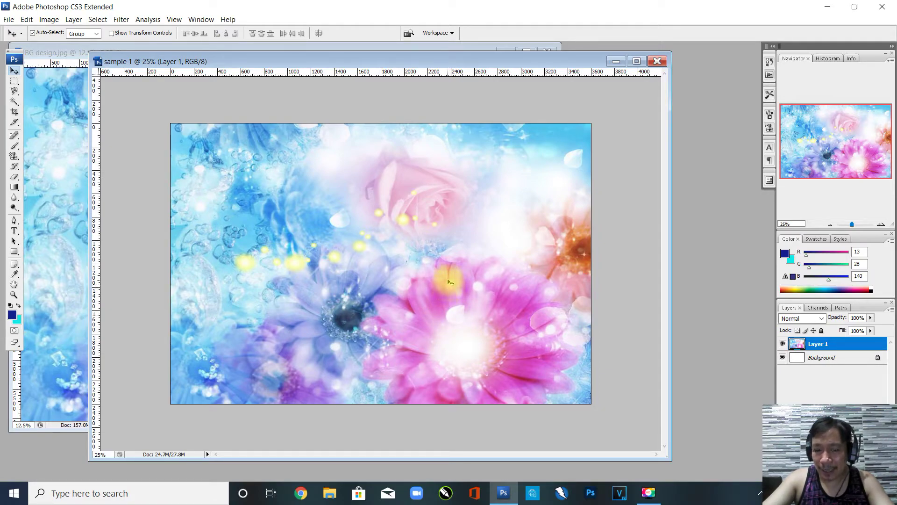
{"action": "double_click", "coordinate": [818, 344]}
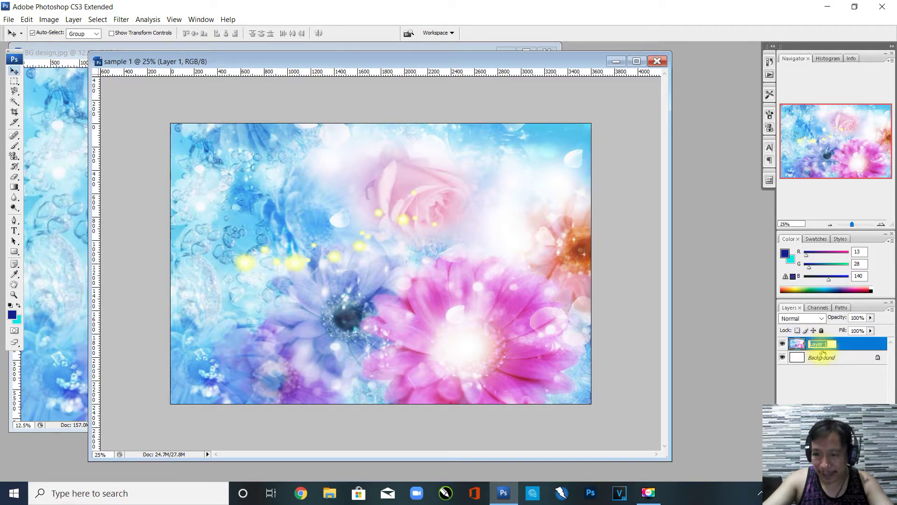
{"action": "left_click", "coordinate": [832, 397]}
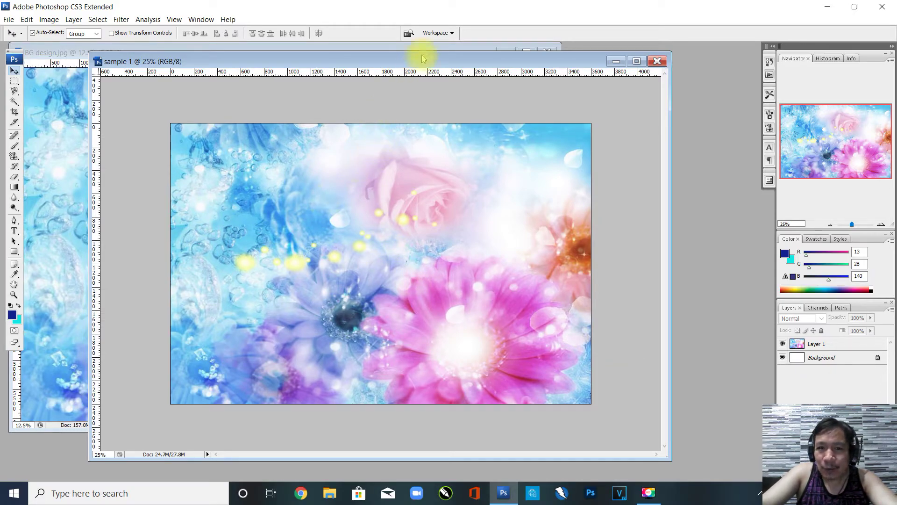
{"action": "left_click_drag", "start_coordinate": [432, 65], "coordinate": [468, 80]}
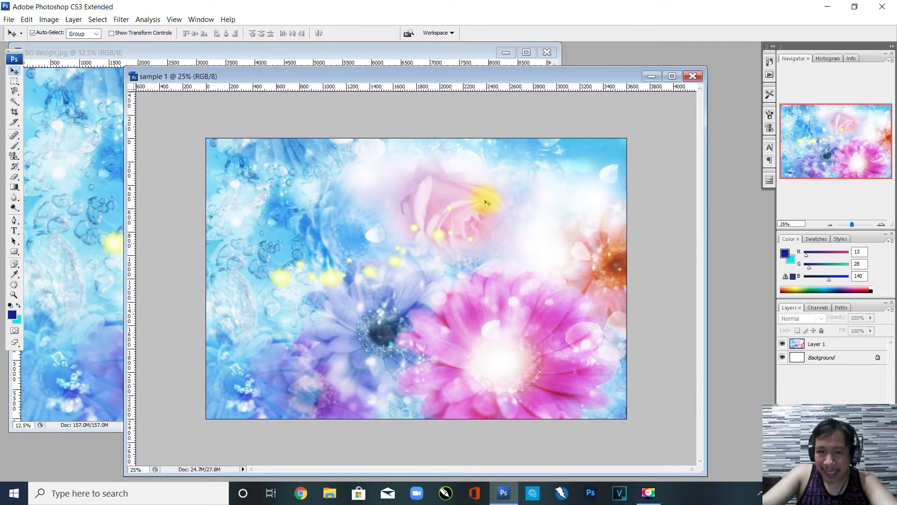
{"action": "left_click", "coordinate": [410, 311]}
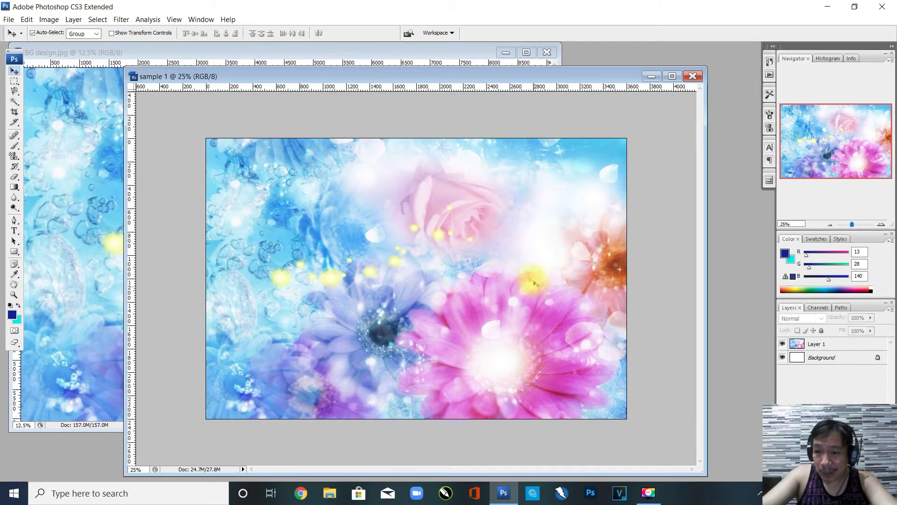
{"action": "left_click", "coordinate": [524, 303]}
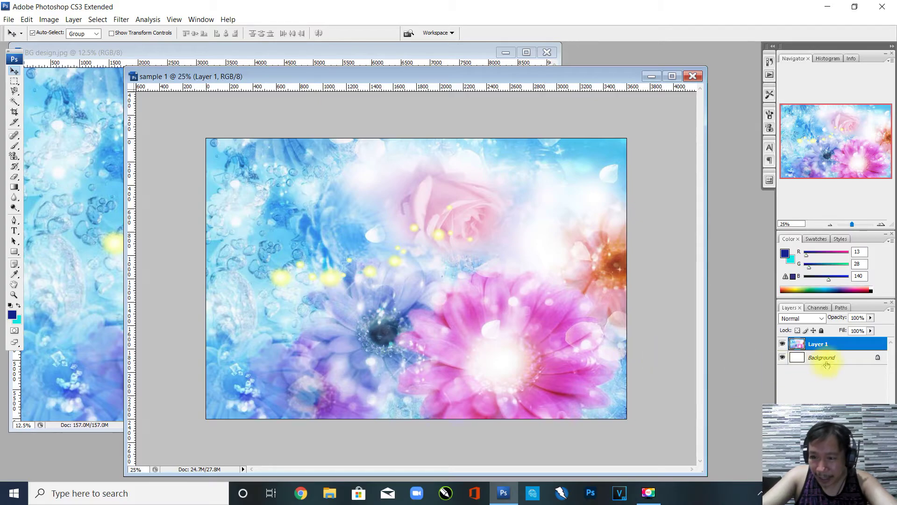
Set Layer 1's opacity to exactly 50% and reposition the sample 1 window.
{"action": "left_click", "coordinate": [871, 318]}
{"action": "left_click_drag", "start_coordinate": [872, 330], "coordinate": [850, 334]}
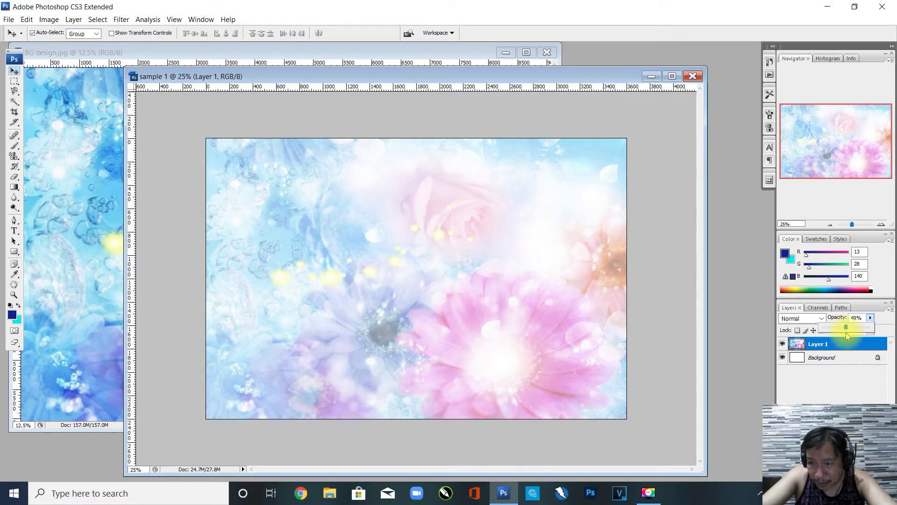
{"action": "left_click_drag", "start_coordinate": [846, 332], "coordinate": [846, 332]}
{"action": "left_click", "coordinate": [849, 321]}
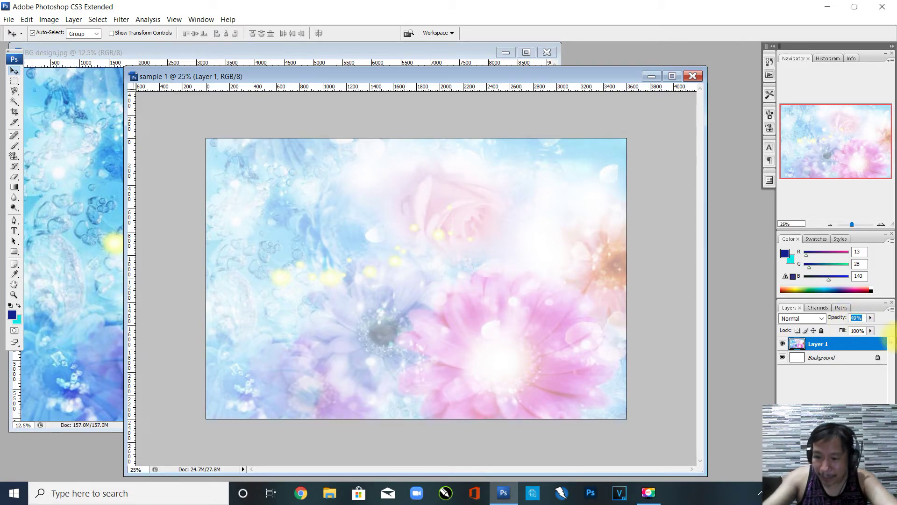
{"action": "type", "text": "50"}
{"action": "key", "text": "Return"}
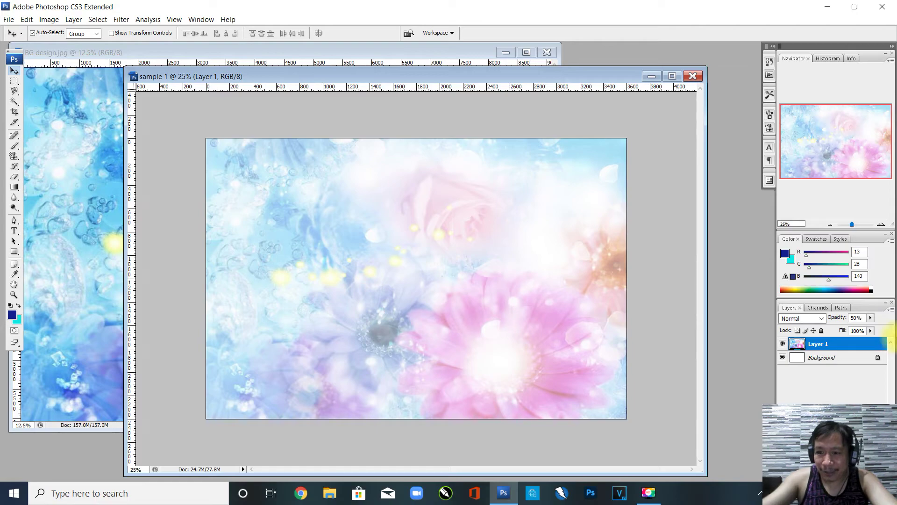
{"action": "left_click", "coordinate": [816, 397]}
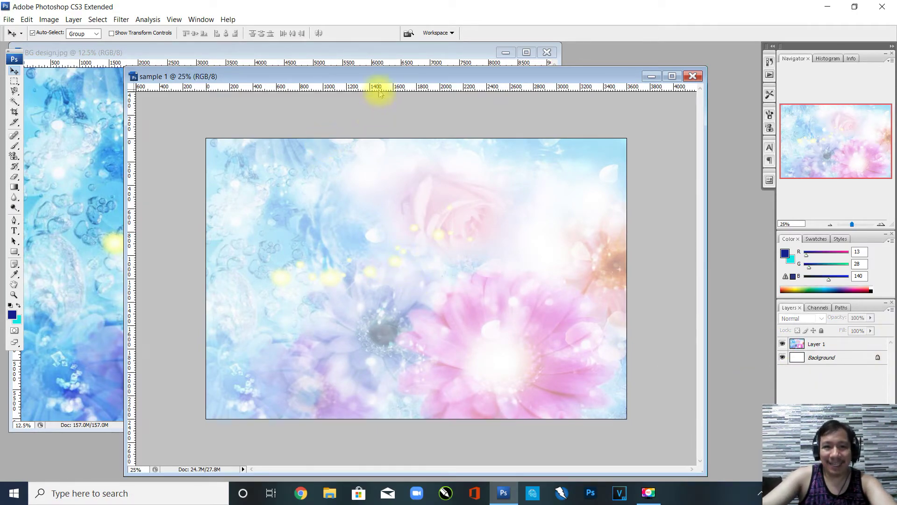
{"action": "left_click_drag", "start_coordinate": [377, 76], "coordinate": [414, 69]}
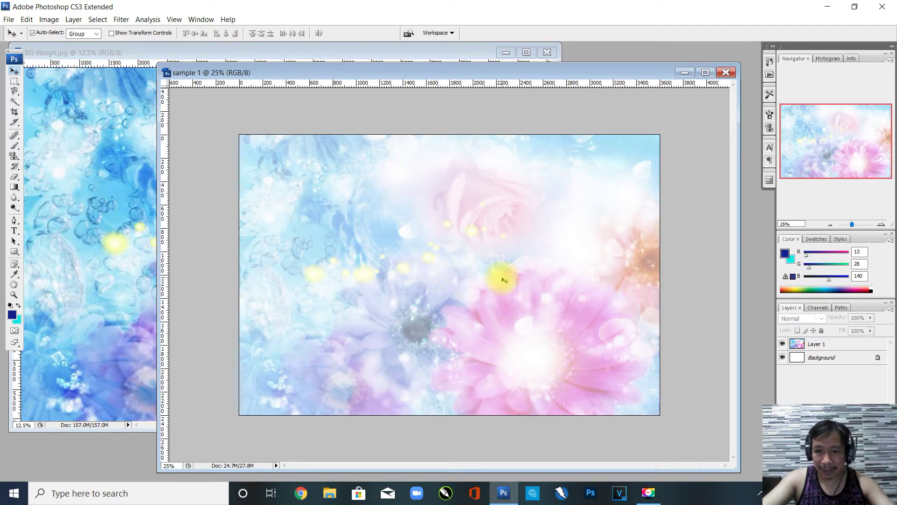
Realign the faded floral layer to cover the whole canvas and lock its position.
{"action": "left_click", "coordinate": [519, 254]}
{"action": "key", "text": "5"}
{"action": "left_click_drag", "start_coordinate": [553, 257], "coordinate": [545, 290]}
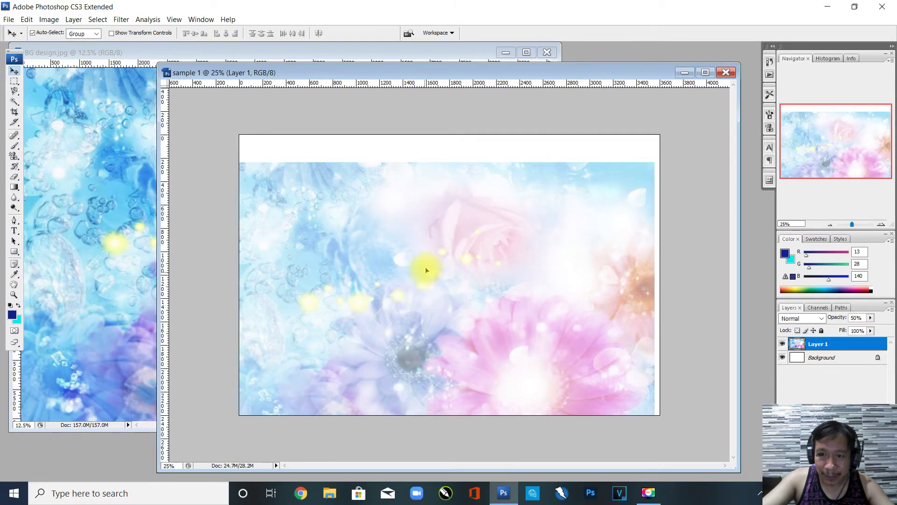
{"action": "left_click_drag", "start_coordinate": [425, 267], "coordinate": [430, 247]}
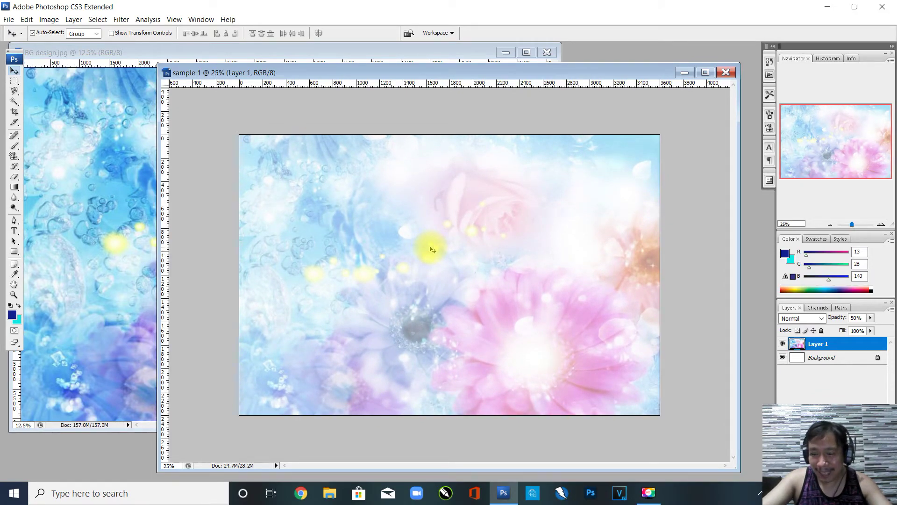
{"action": "left_click", "coordinate": [813, 330]}
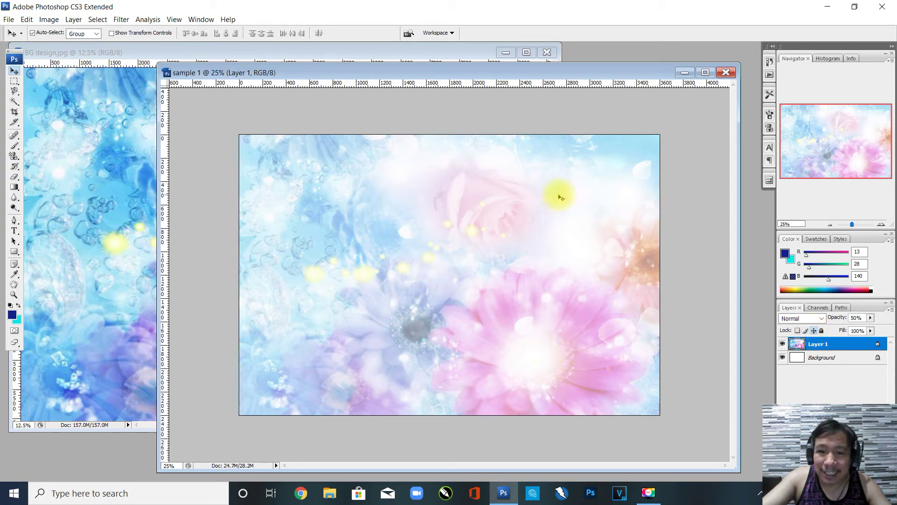
{"action": "left_click_drag", "start_coordinate": [382, 235], "coordinate": [672, 327]}
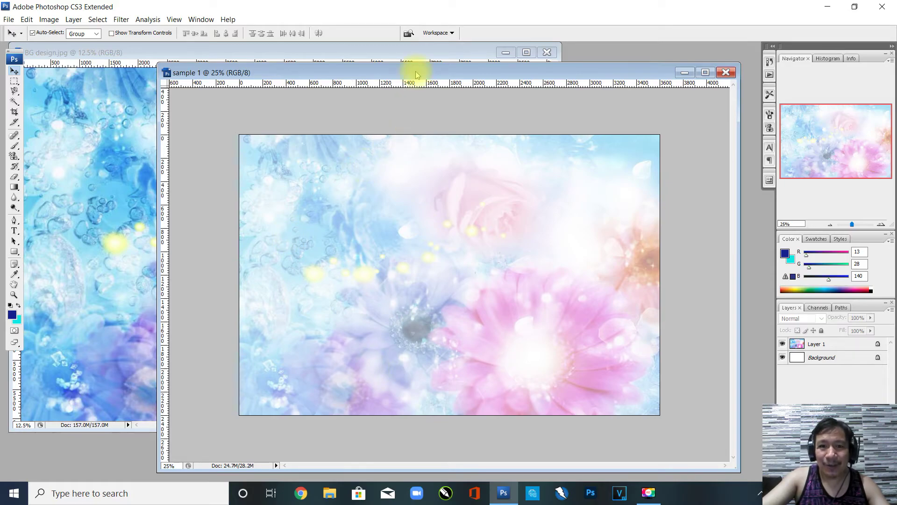
{"action": "left_click", "coordinate": [417, 53]}
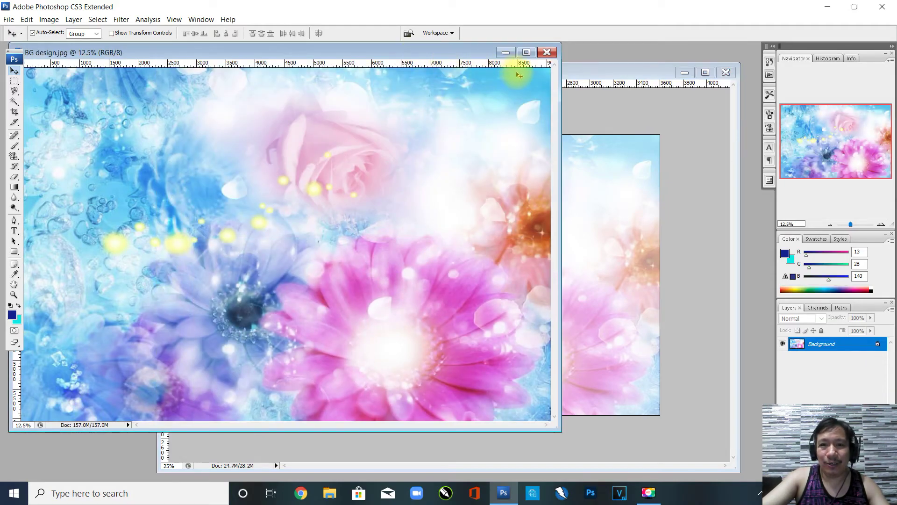
Close BG design.jpg, move the sample 1 window up-left, and bring up the Open dialog with Ctrl+O.
{"action": "left_click", "coordinate": [546, 52]}
{"action": "left_click_drag", "start_coordinate": [477, 73], "coordinate": [600, 93]}
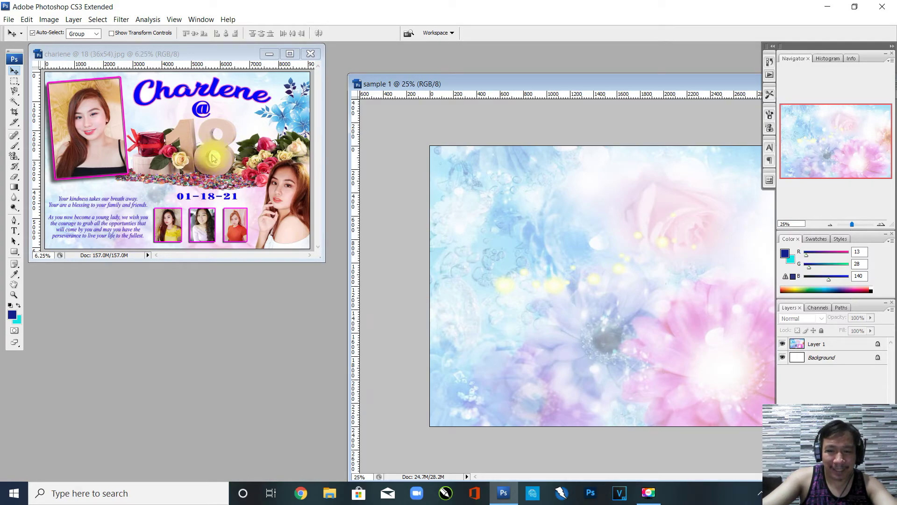
{"action": "left_click_drag", "start_coordinate": [545, 82], "coordinate": [318, 72]}
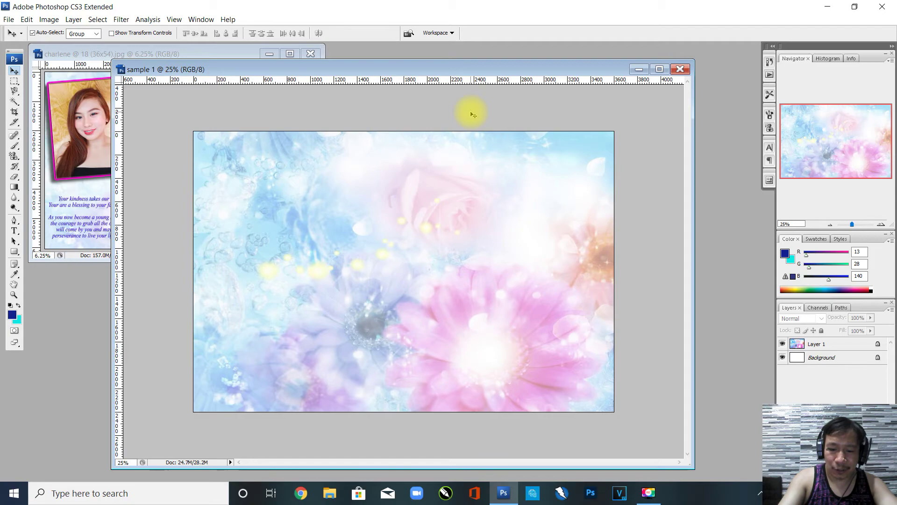
{"action": "key", "text": "ctrl+o"}
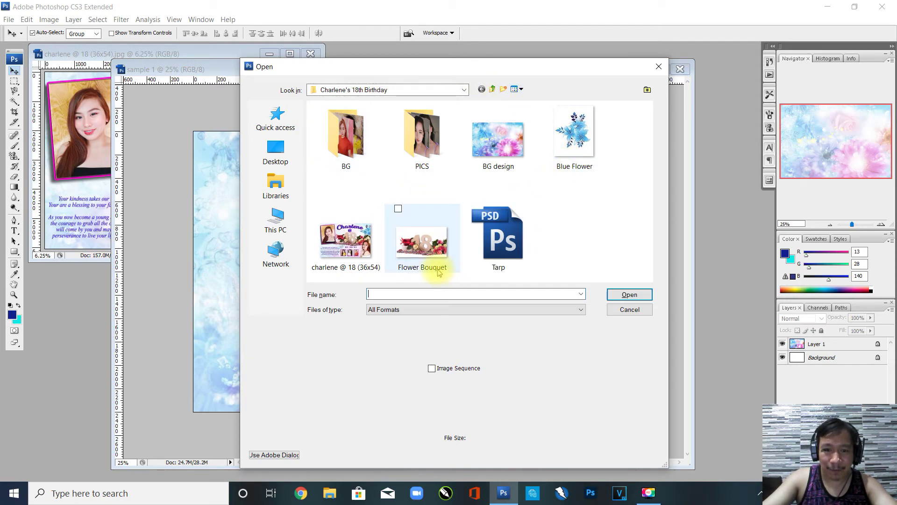
Open Flower Bouquet.jpg, position its window over sample 1, and zoom out to 16.67%.
{"action": "left_click", "coordinate": [422, 250]}
{"action": "left_click", "coordinate": [627, 295]}
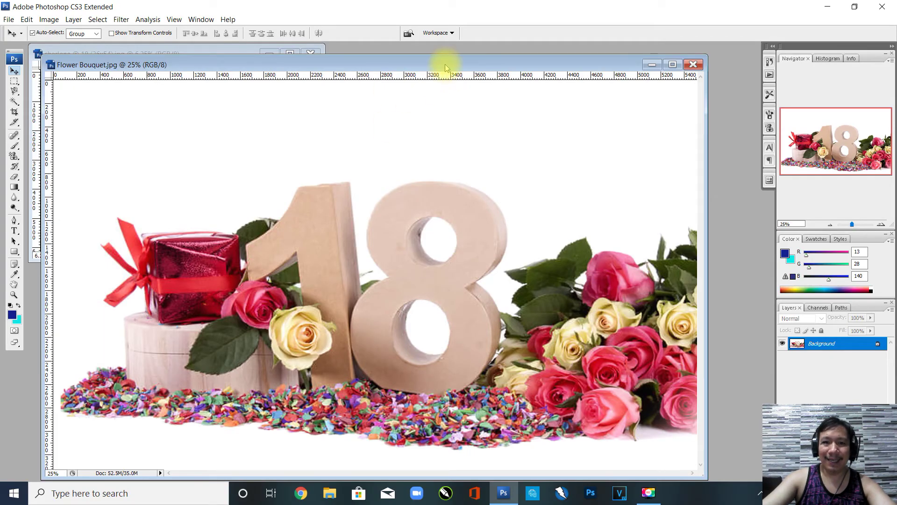
{"action": "left_click_drag", "start_coordinate": [445, 67], "coordinate": [52, 119]}
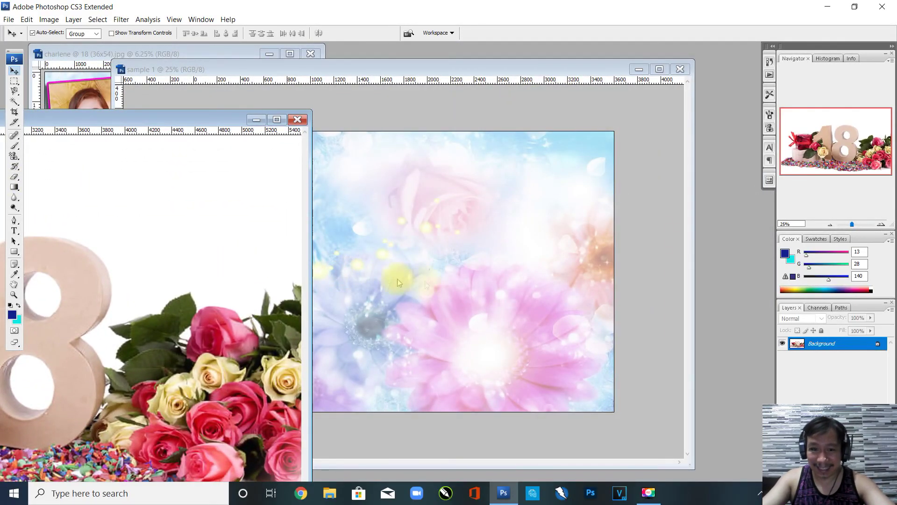
{"action": "left_click_drag", "start_coordinate": [164, 119], "coordinate": [560, 52]}
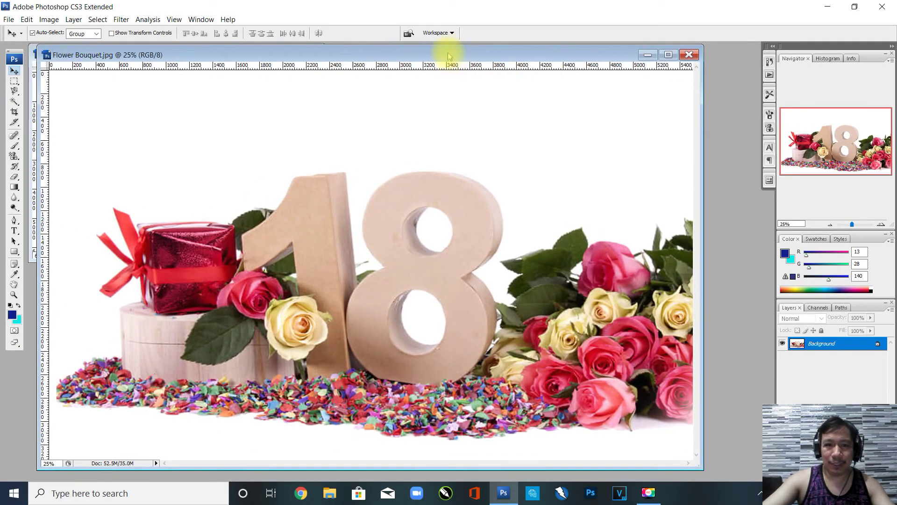
{"action": "left_click_drag", "start_coordinate": [466, 55], "coordinate": [499, 56]}
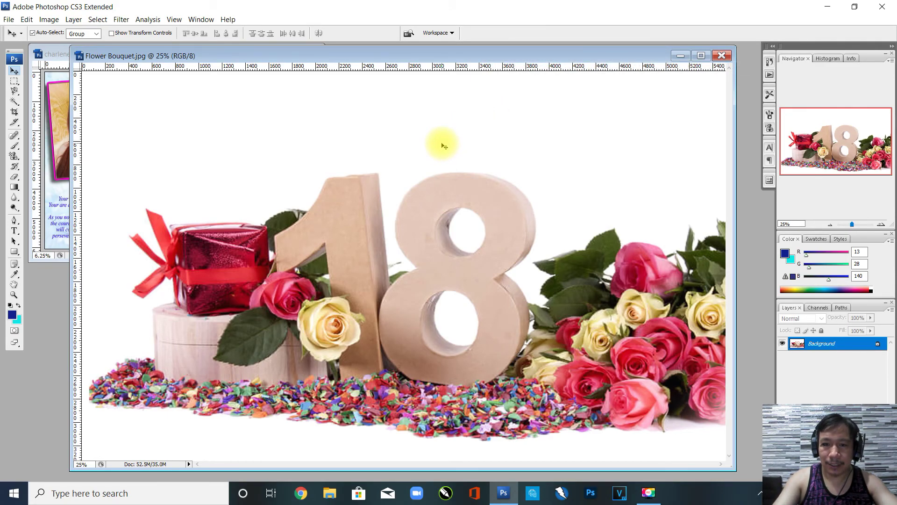
{"action": "key", "text": "ctrl+minus"}
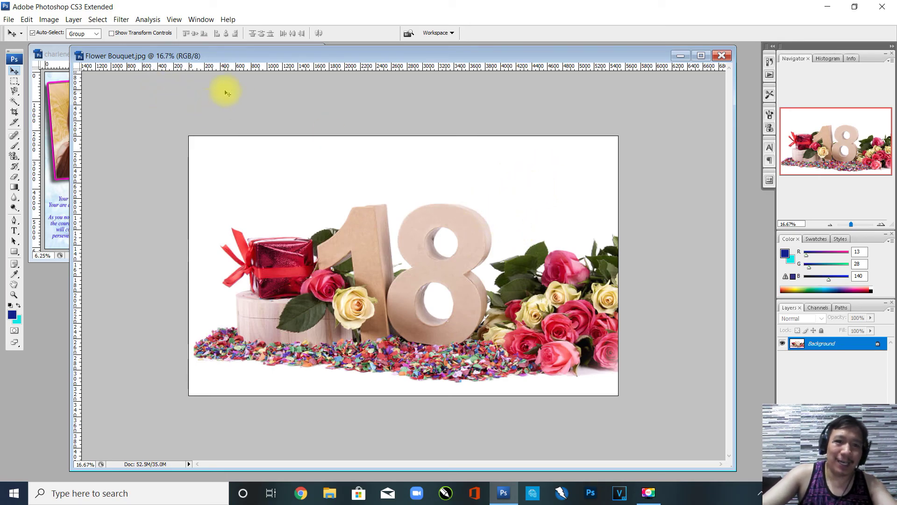
Nudge the Flower Bouquet window and pick the Magic Wand Tool at tolerance 10.
{"action": "left_click_drag", "start_coordinate": [239, 58], "coordinate": [253, 61]}
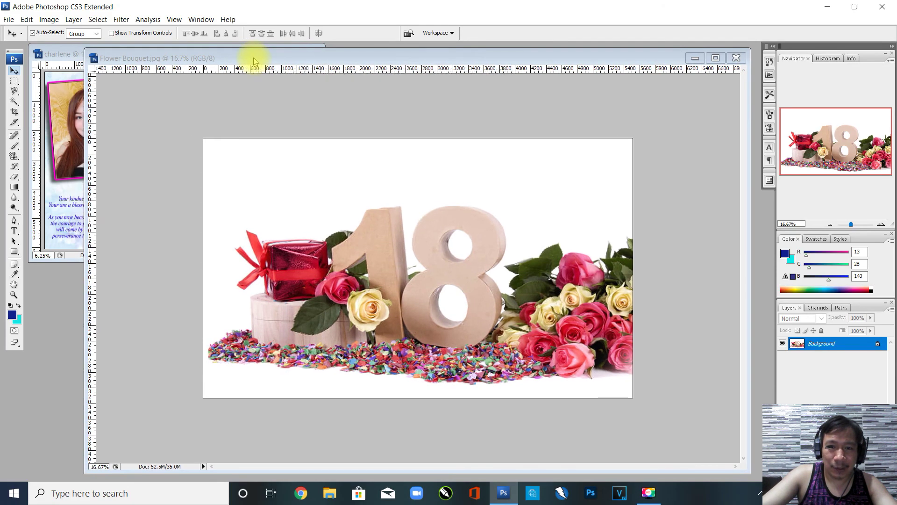
{"action": "left_click", "coordinate": [14, 102]}
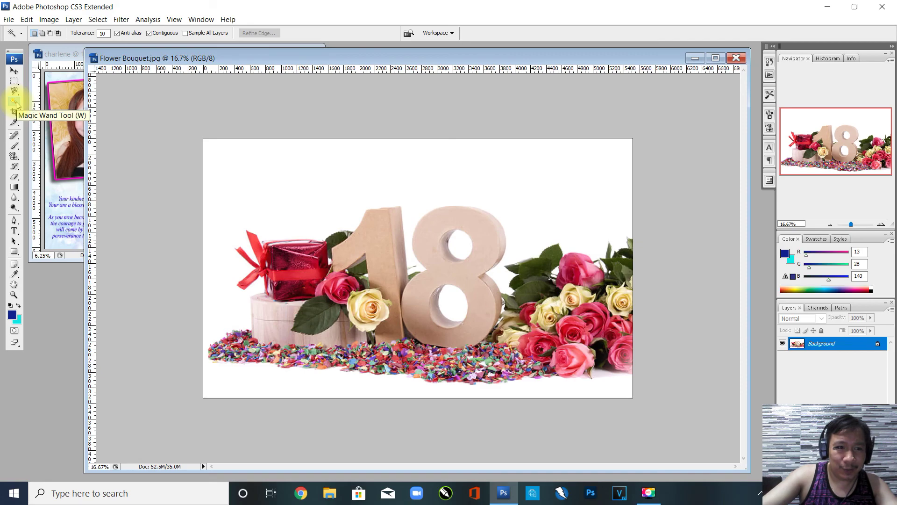